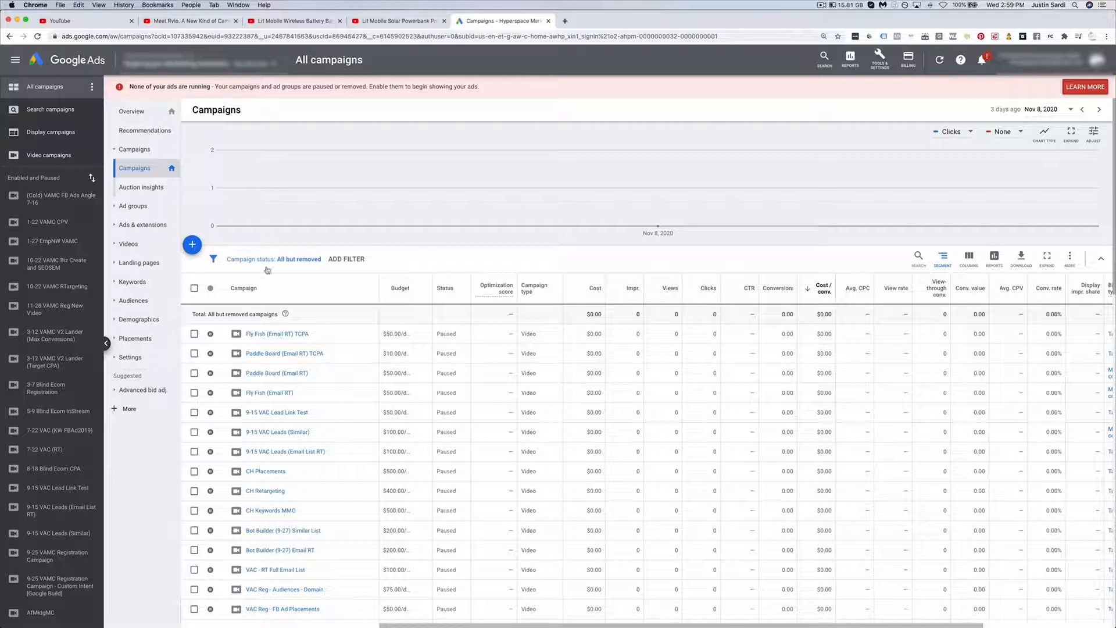
Start a new campaign with the Product and brand consideration goal, the Video type and the Ad sequence subtype
left_click(195, 246)
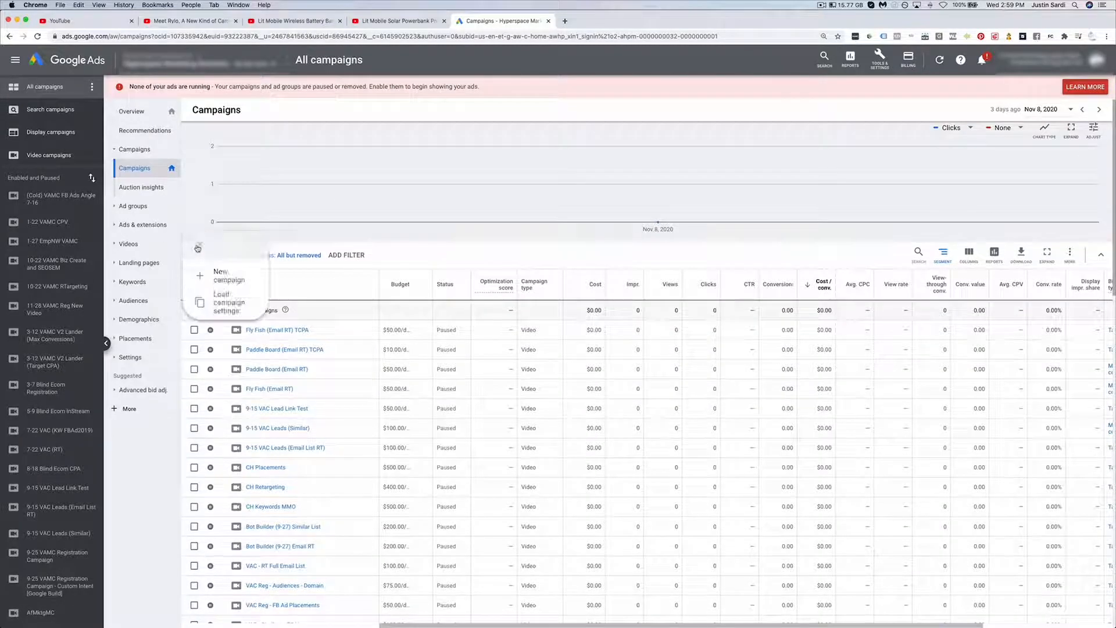
left_click(254, 281)
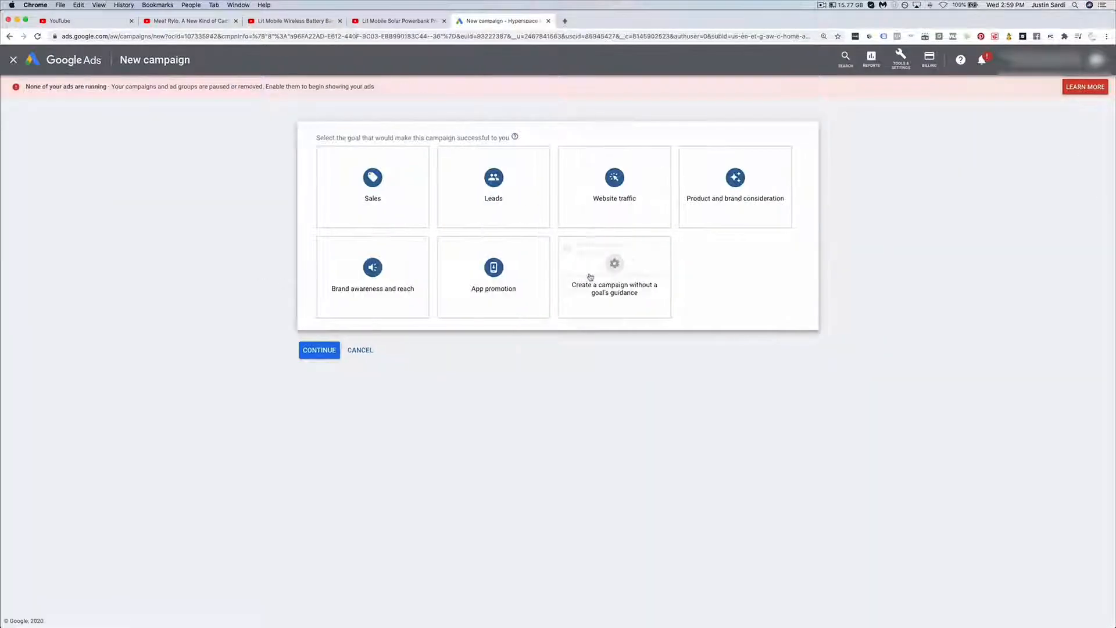
left_click(749, 193)
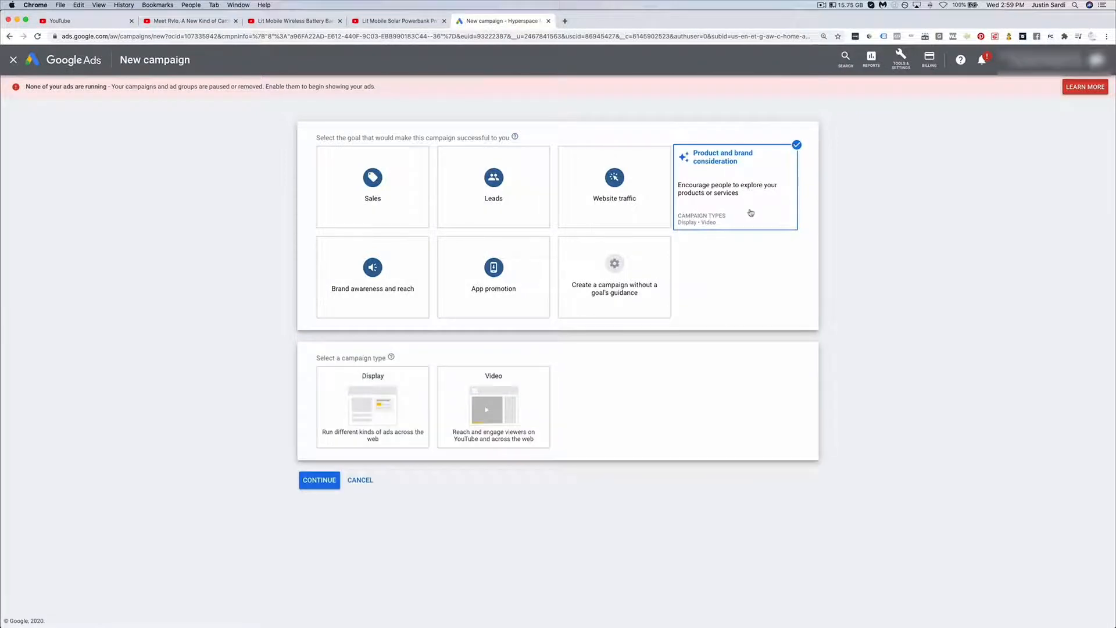
left_click(530, 414)
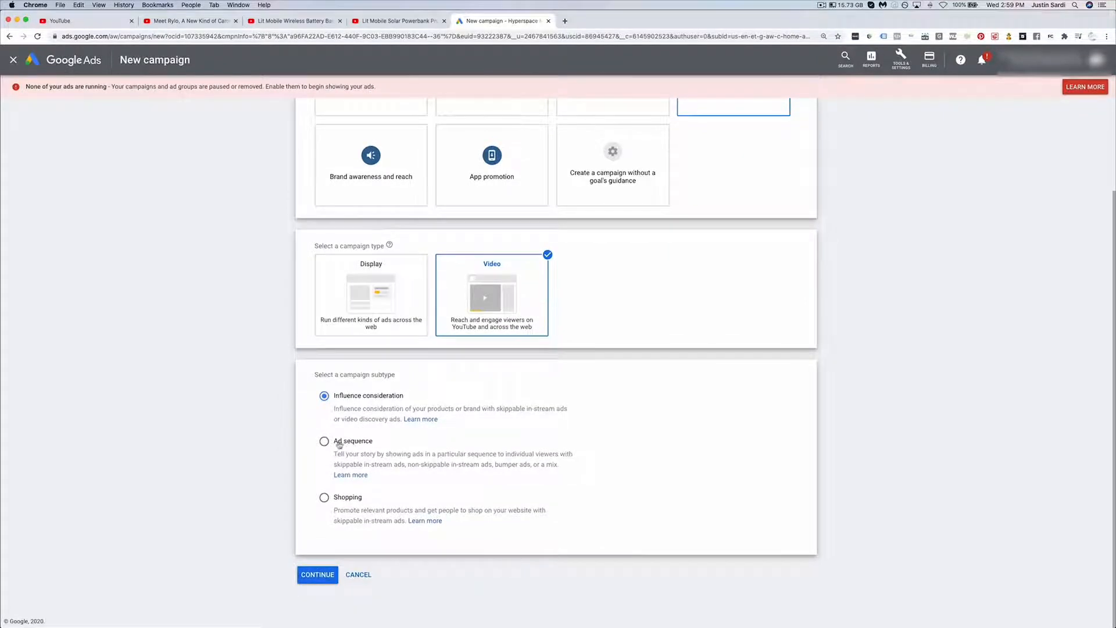
left_click(324, 442)
left_click(318, 573)
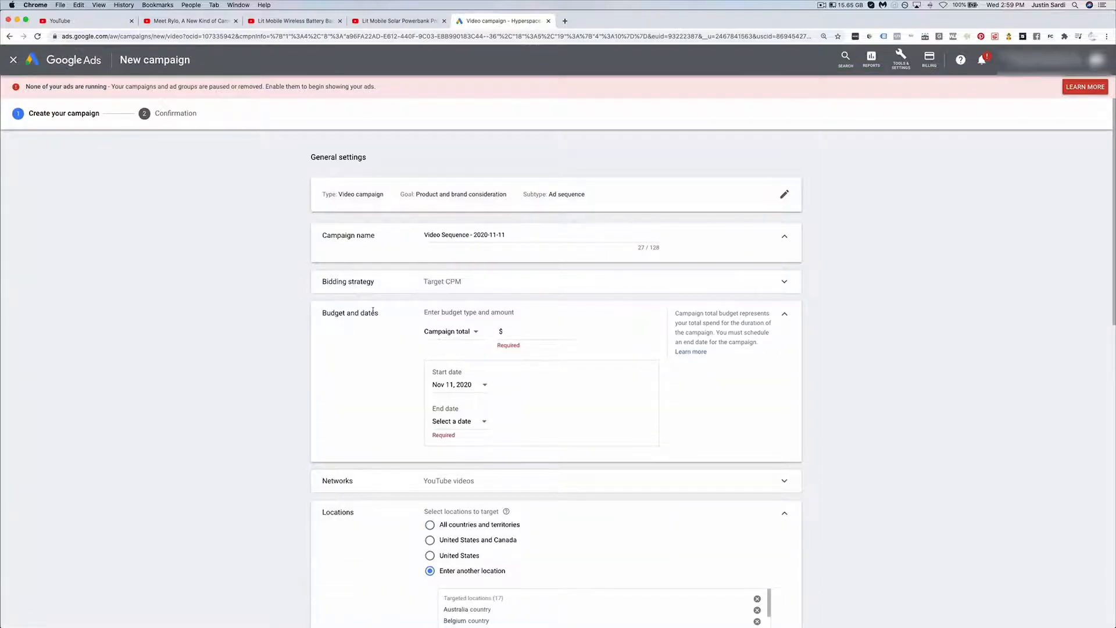
Review the new campaign's budget, network, location, language, audience and content exclusion settings down to the ad sequence steps
scroll(374, 312, "down", 3)
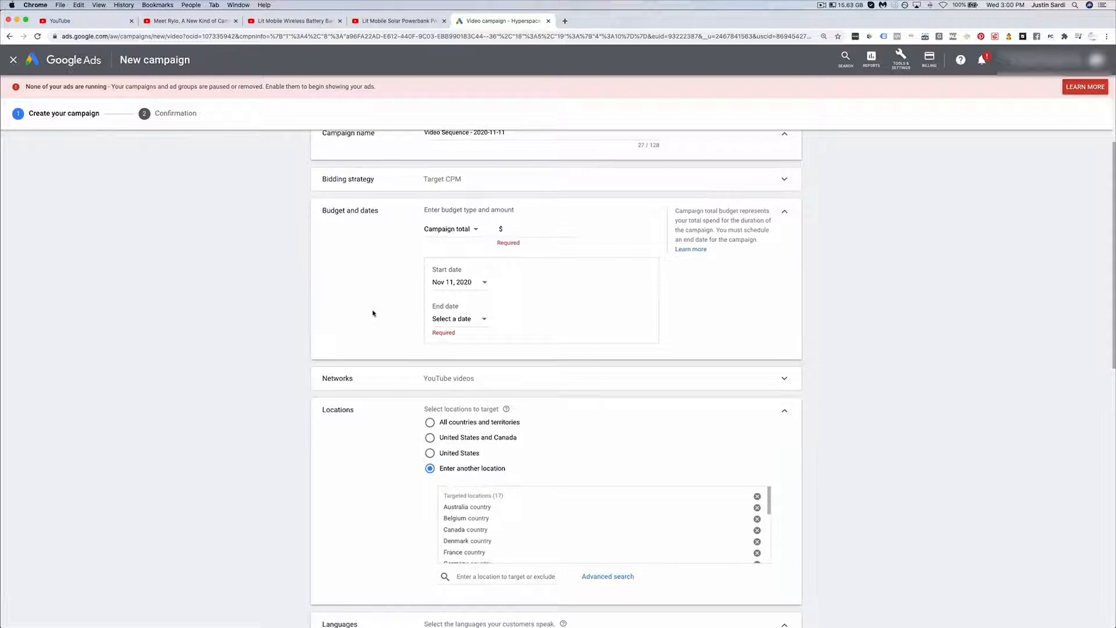
scroll(515, 302, "down", 5)
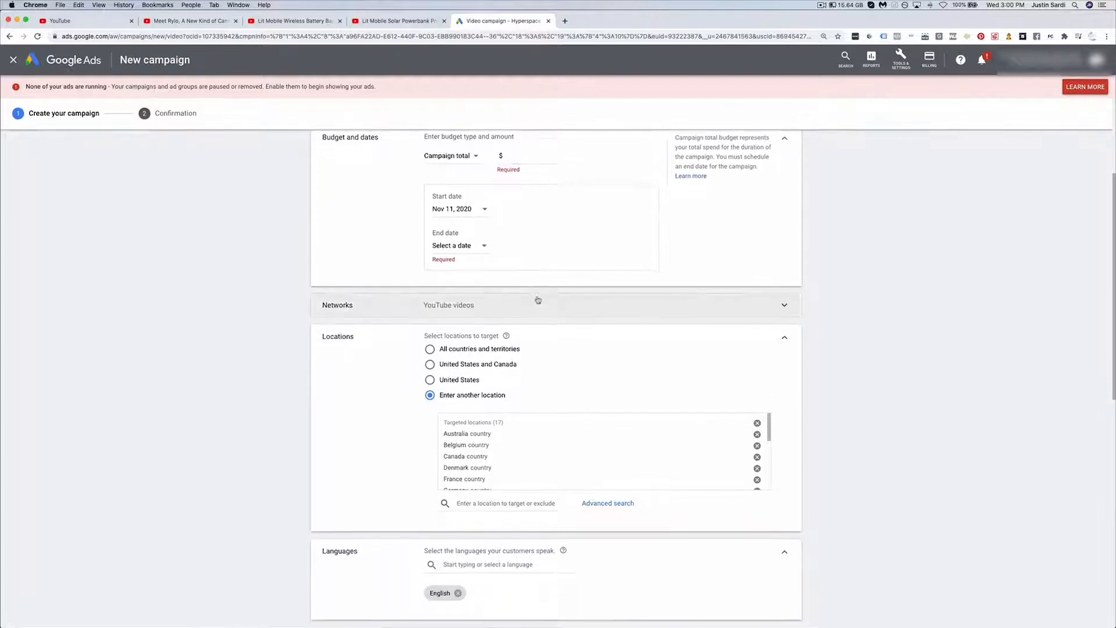
scroll(537, 299, "down", 3)
scroll(277, 297, "down", 8)
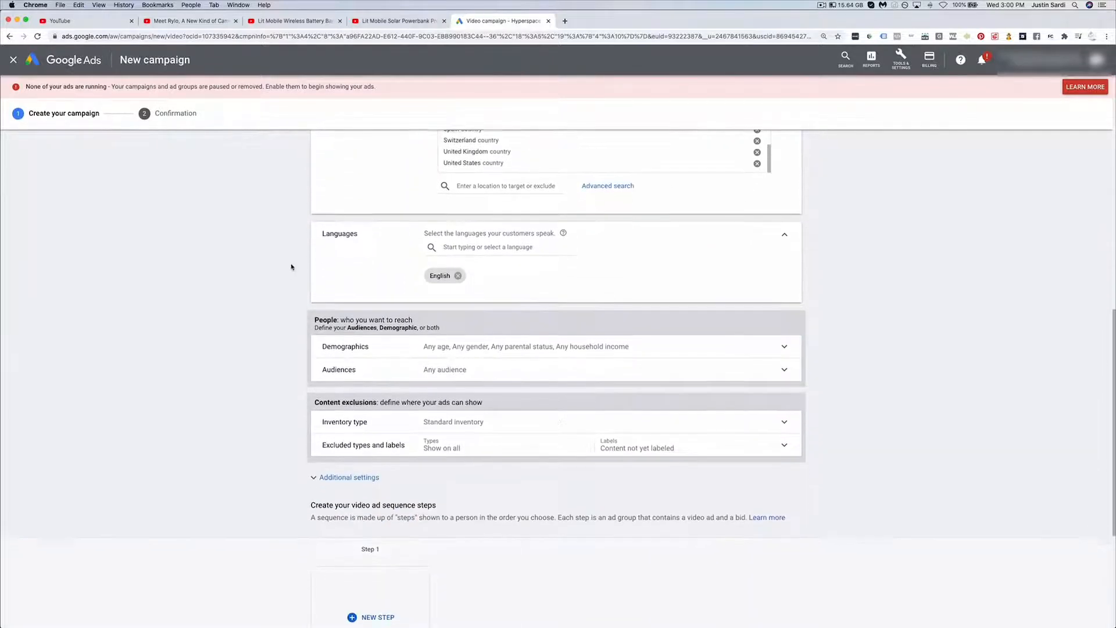
scroll(349, 378, "down", 2)
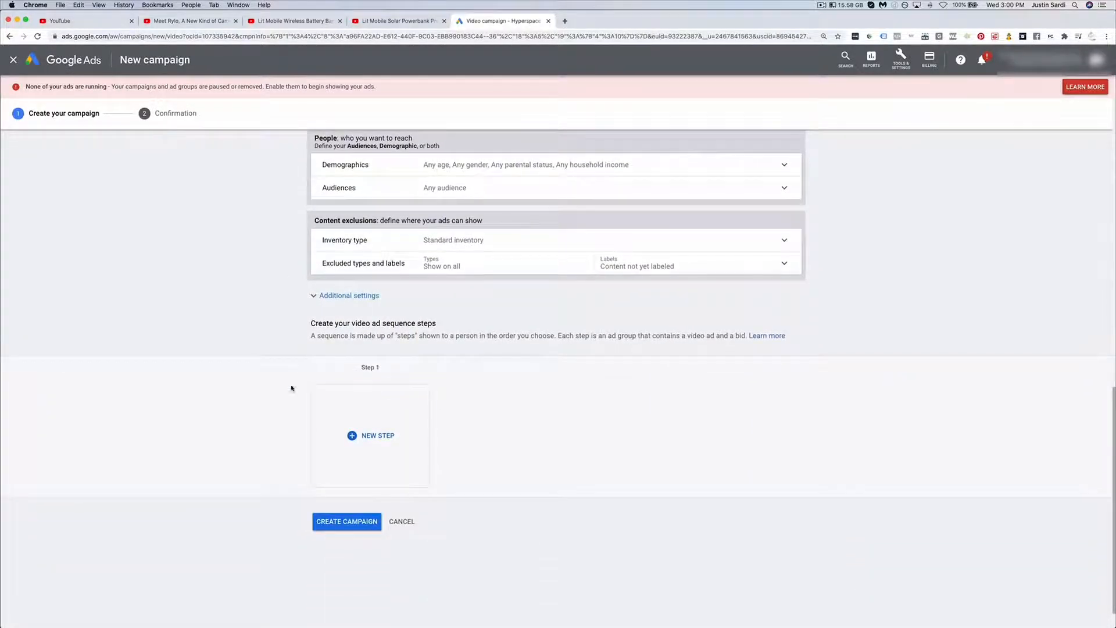
left_click_drag(291, 286, 591, 325)
left_click(592, 317)
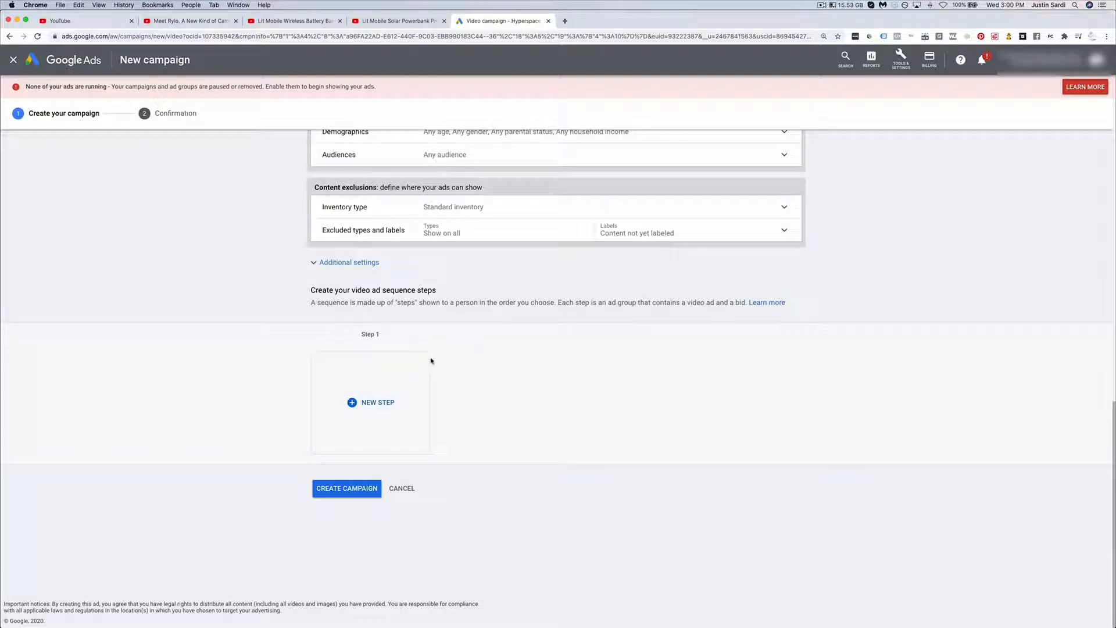
Add the first sequence step and name its ad group "Video 1"
left_click(370, 404)
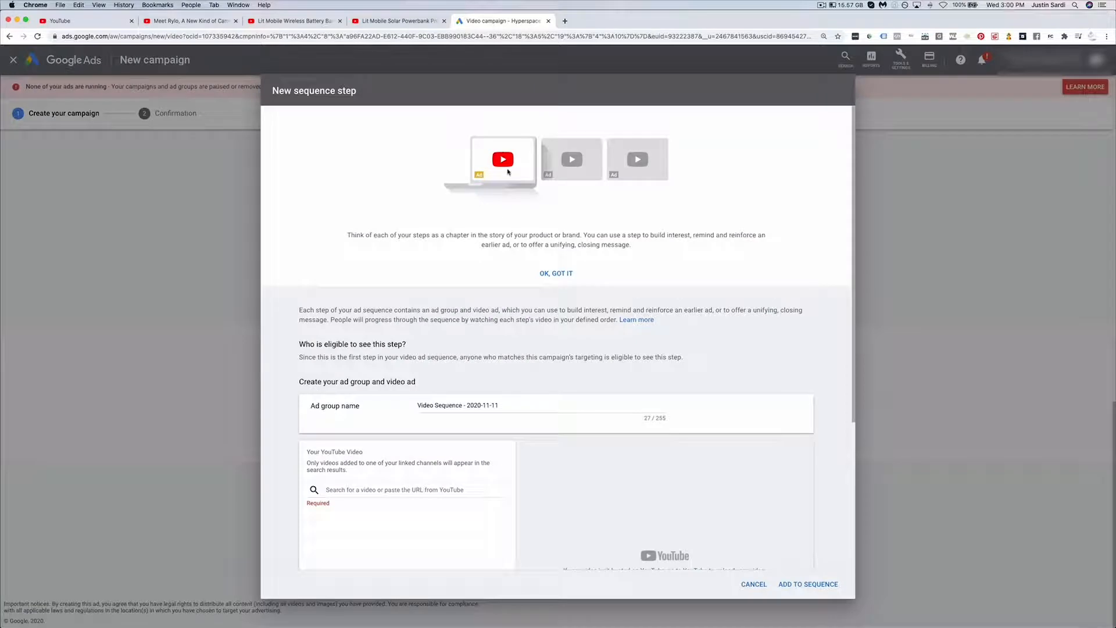
scroll(508, 172, "down", 3)
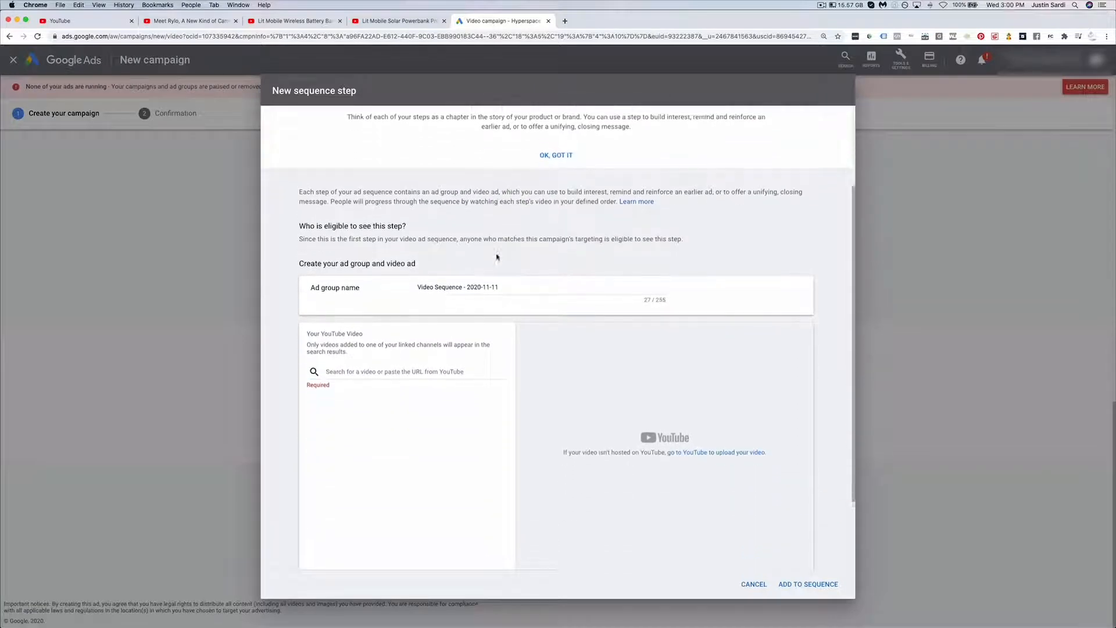
triple_click(509, 274)
type("Video 1")
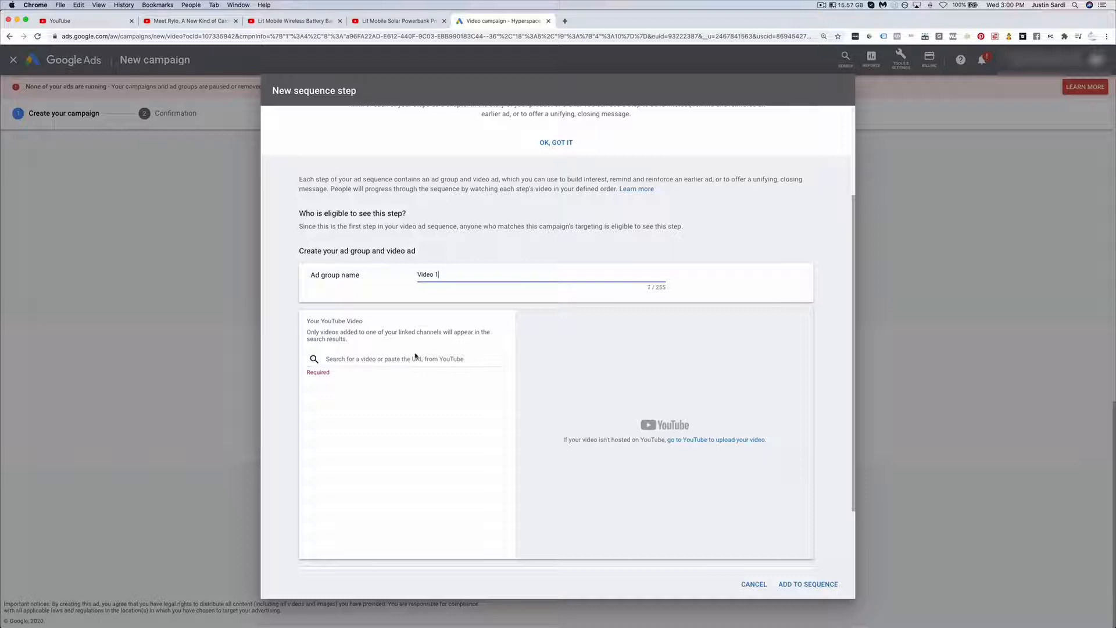
Try to use the Lit Mobile Wireless Battery YouTube video for this step by copying its URL into the video search
left_click(279, 22)
left_click(235, 36)
key("super+c")
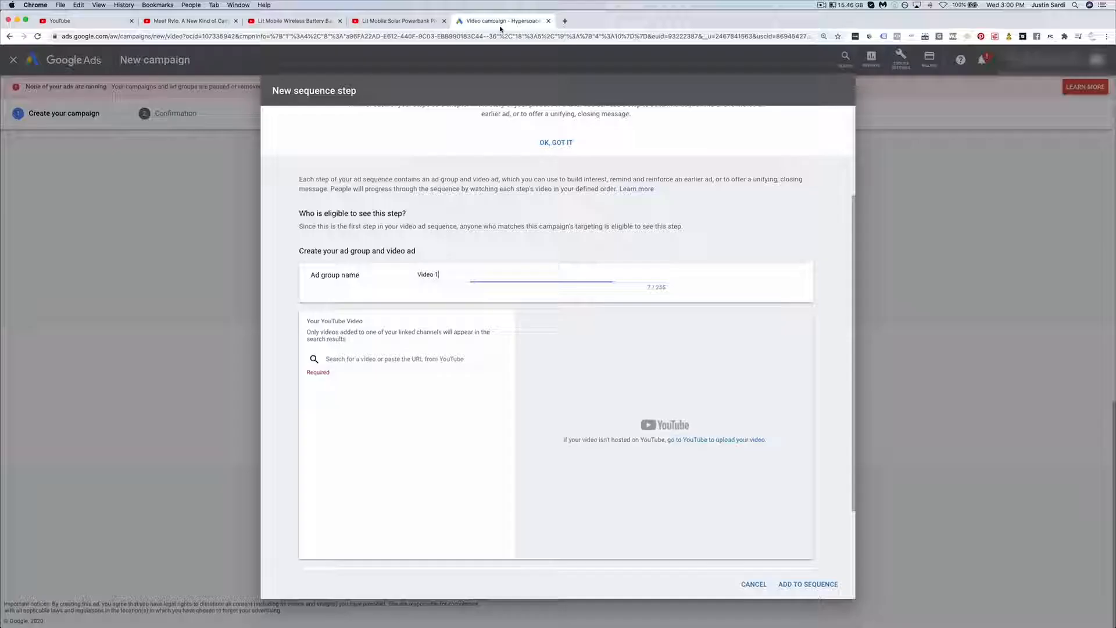
left_click(501, 22)
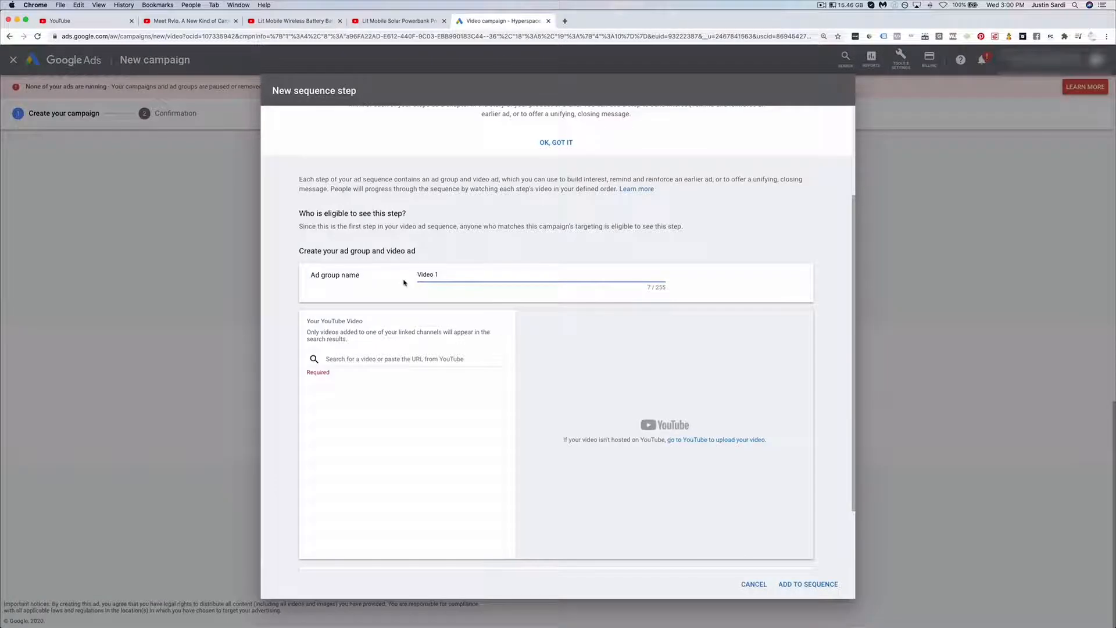
left_click(387, 359)
key("super+v")
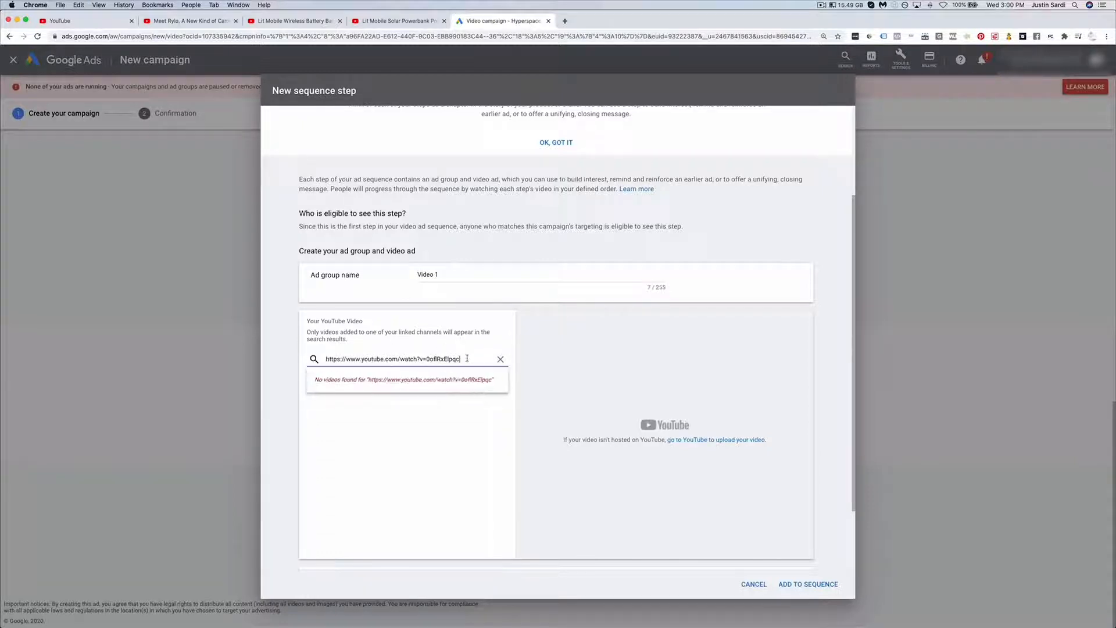
Try the URL of the Lit Mobile Solar Powerbank Product Review video in the video search instead
left_click(418, 22)
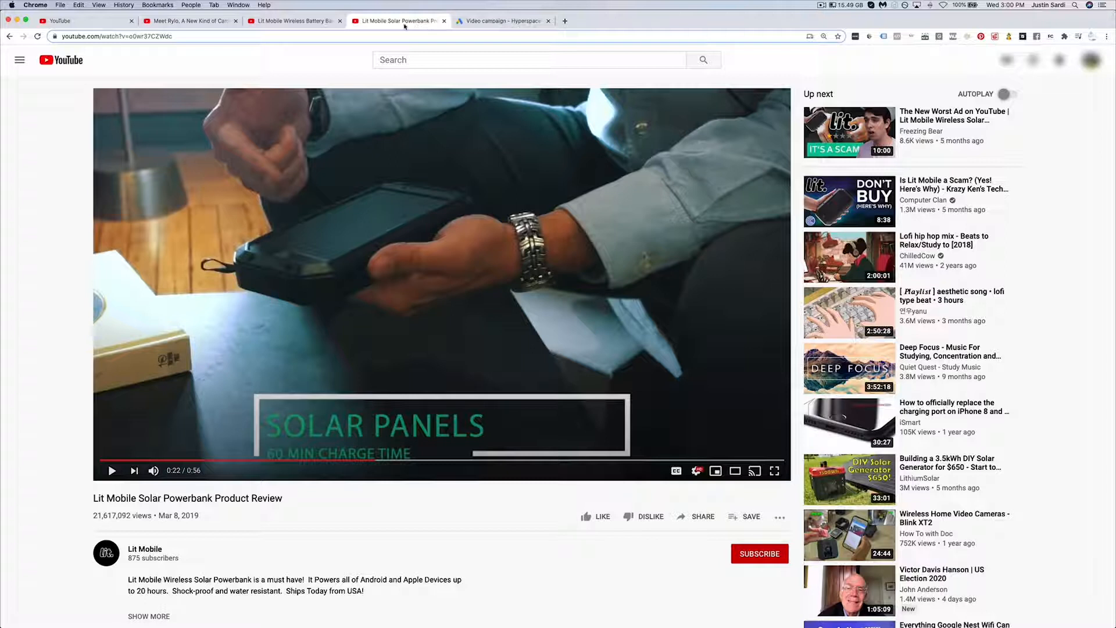
left_click(292, 36)
key("super+c")
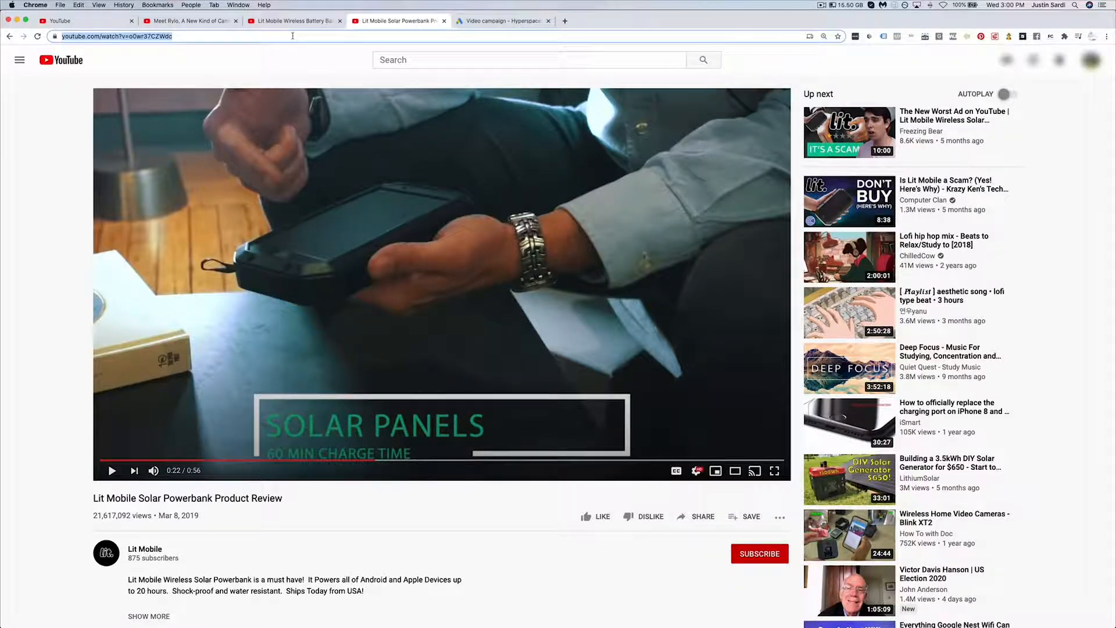
left_click(504, 22)
triple_click(359, 359)
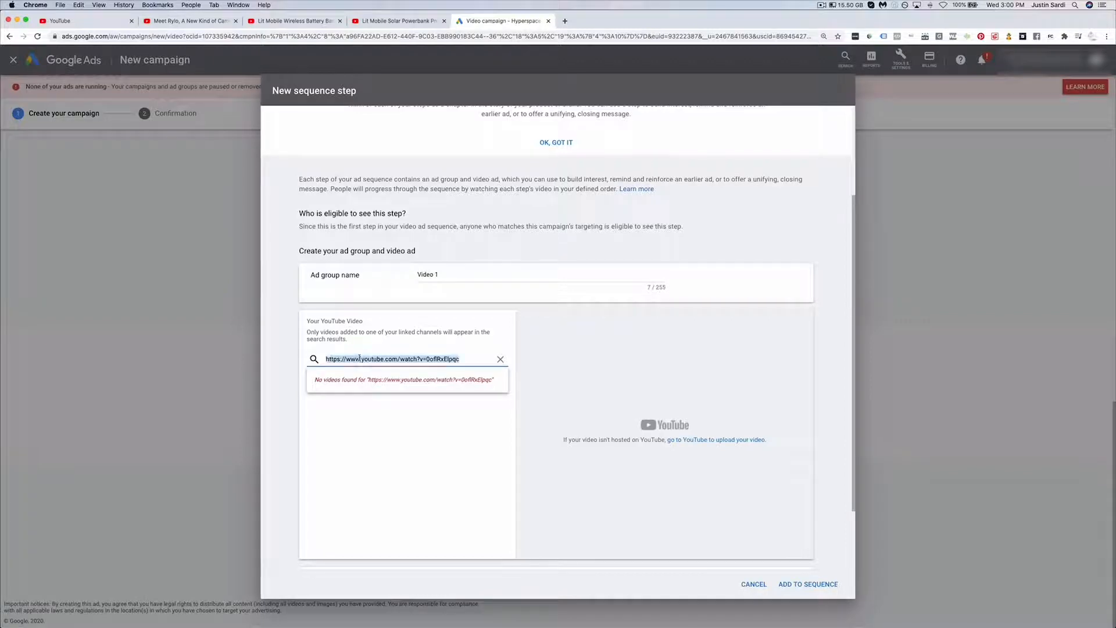
key("super+v")
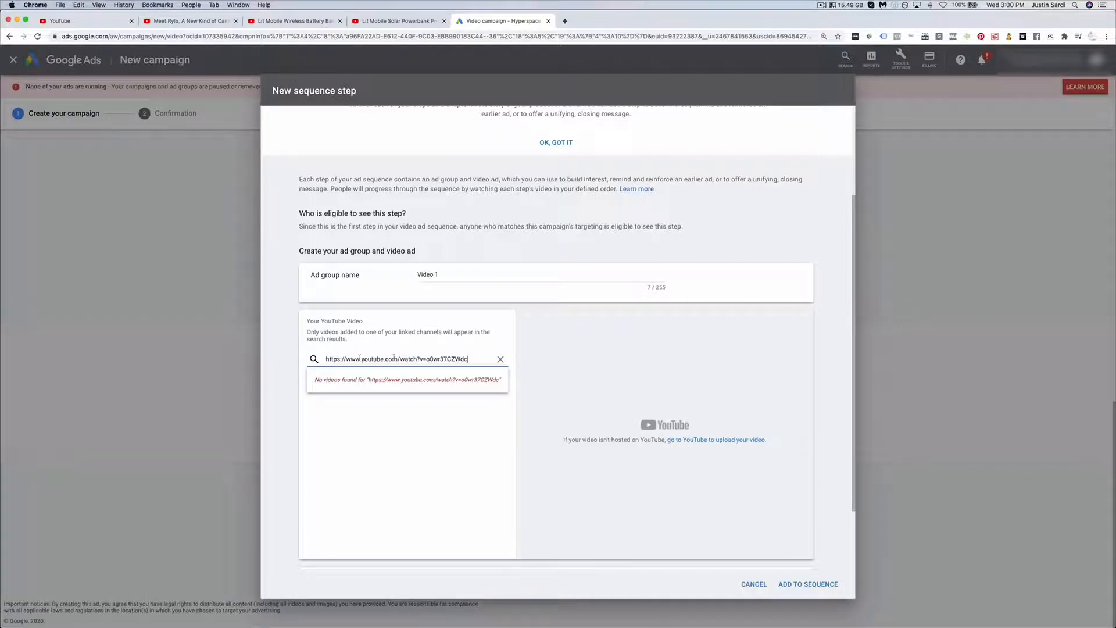
Replace the video search with "video" and choose TubeSift's "How to Get your Ads on YouTube" video for the ad
triple_click(377, 359)
key("BackSpace")
type("video")
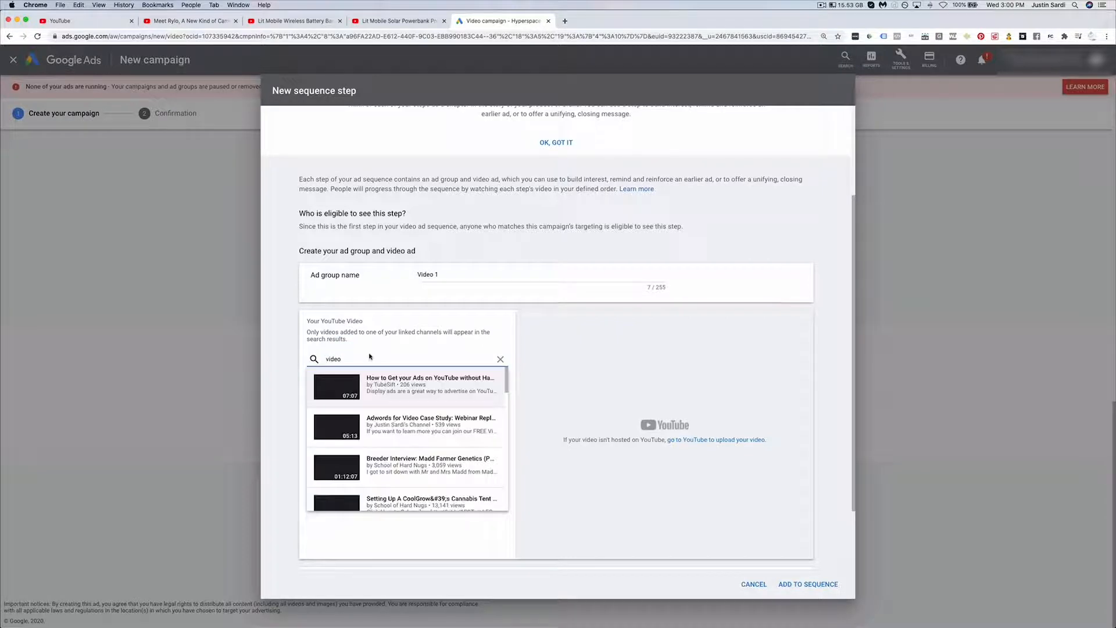
left_click(392, 387)
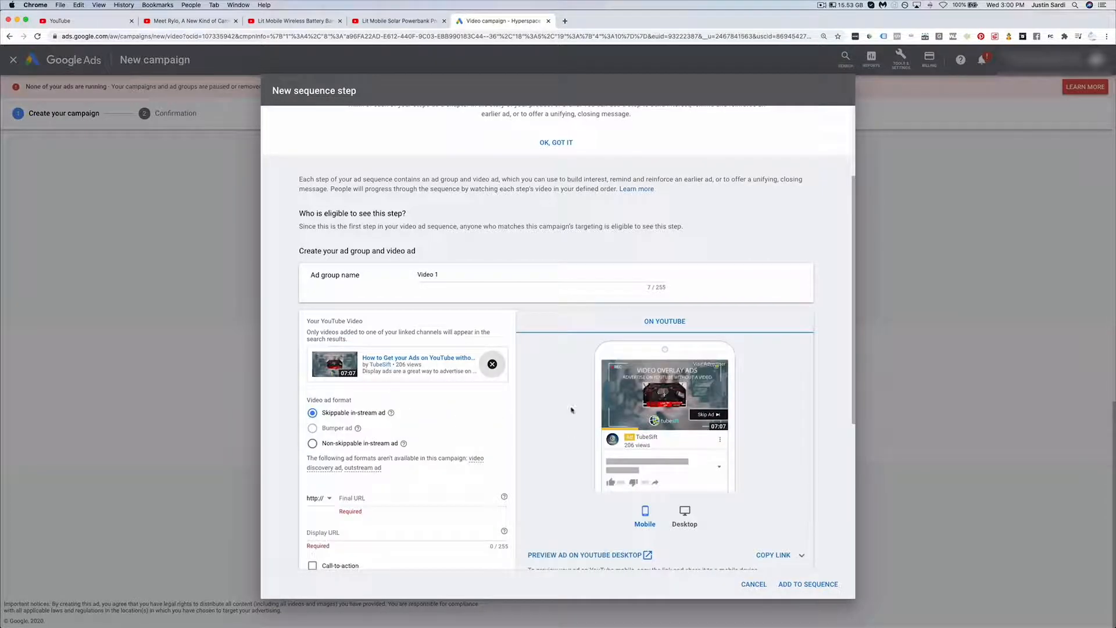
Enter "landing page" as the ad's final URL and display URL
scroll(406, 378, "down", 1)
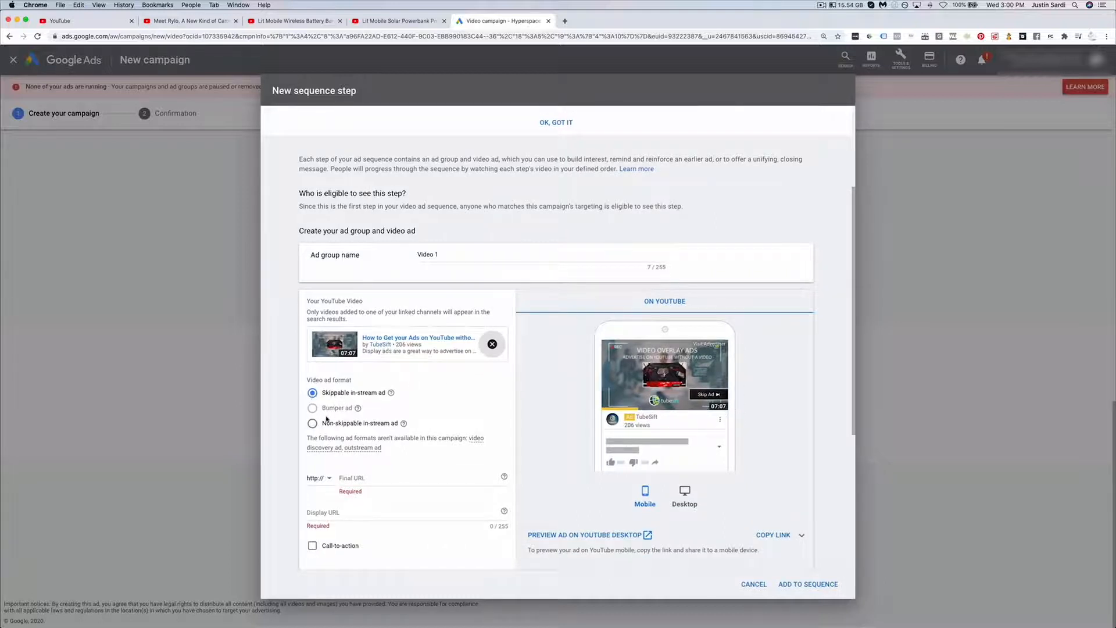
scroll(327, 421, "down", 3)
left_click(385, 423)
scroll(387, 418, "down", 2)
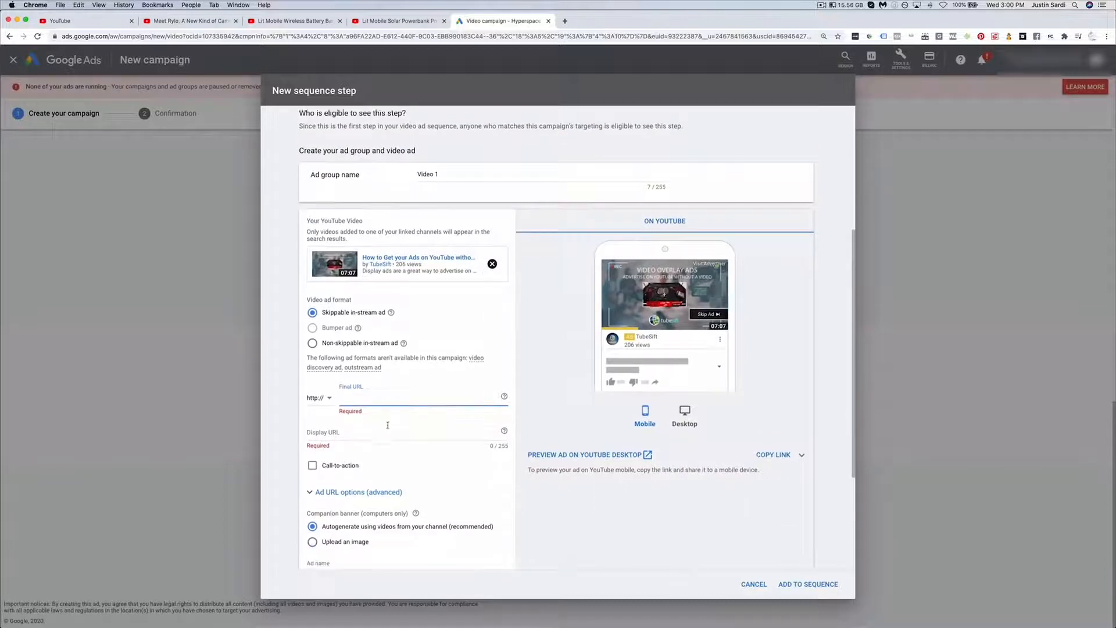
type("landing page")
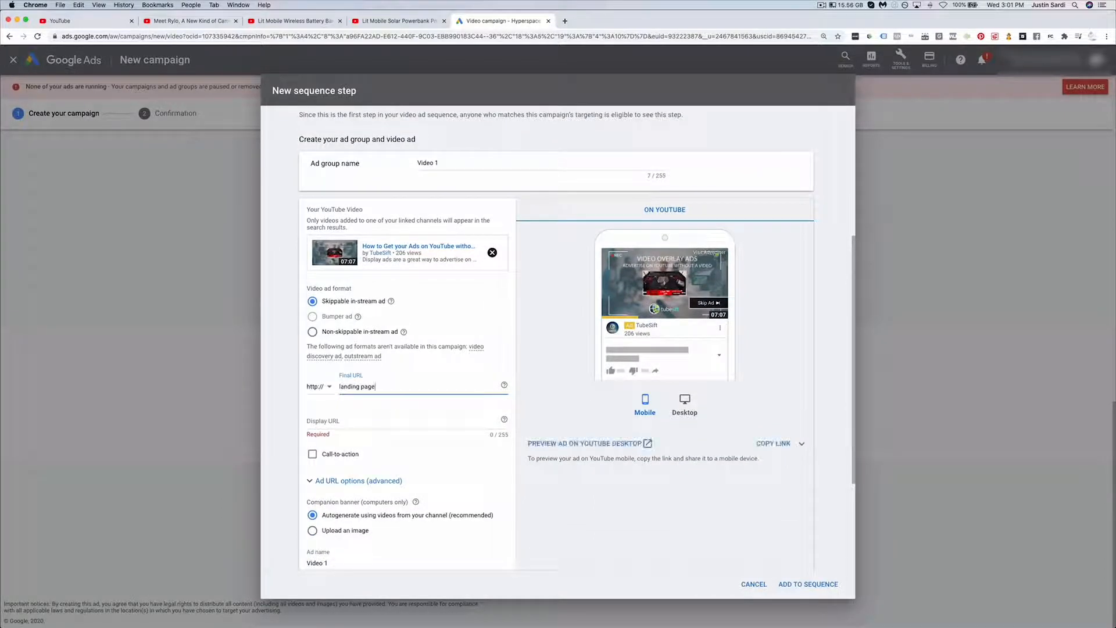
left_click(354, 421)
left_click(420, 470)
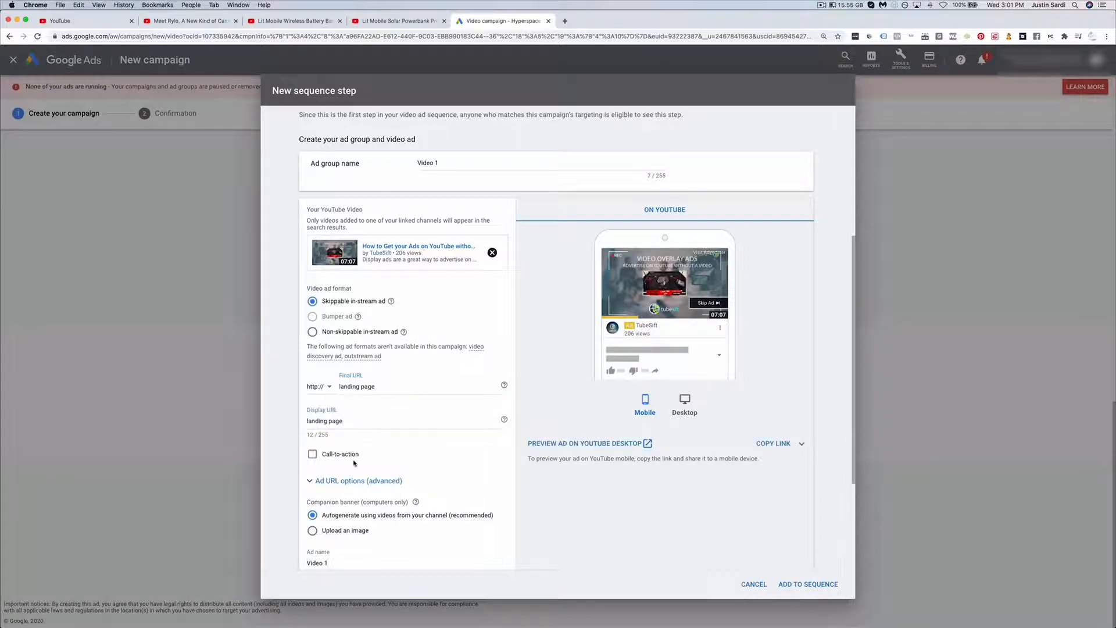
Enable the ad's call-to-action with the text "Click Here" and the headline "Test"
left_click(328, 455)
scroll(349, 444, "down", 2)
left_click(379, 425)
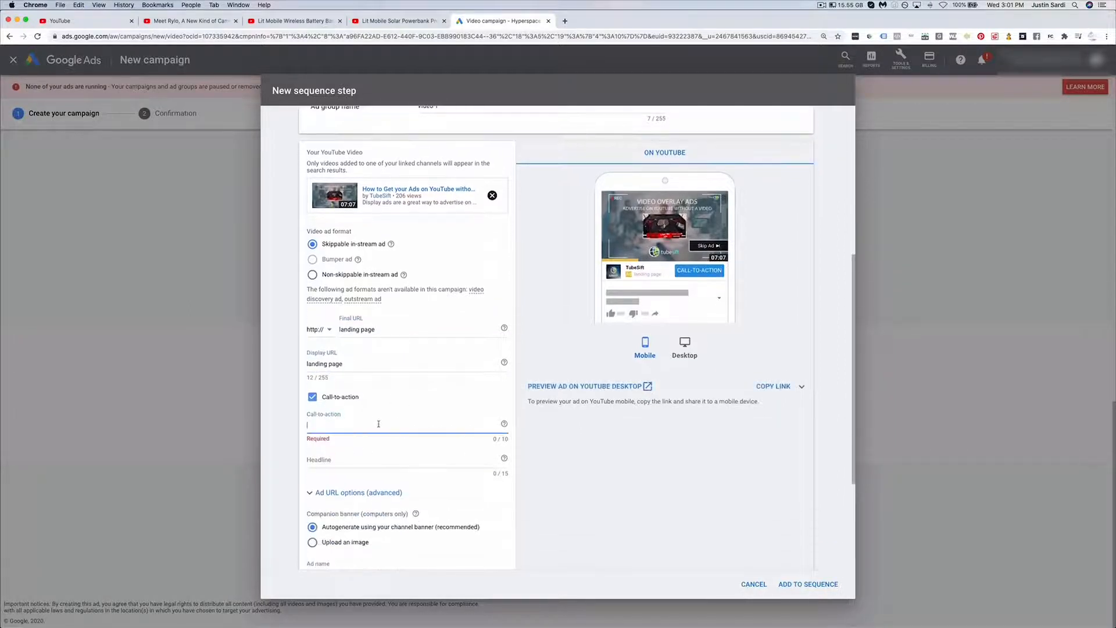
type("Click Here")
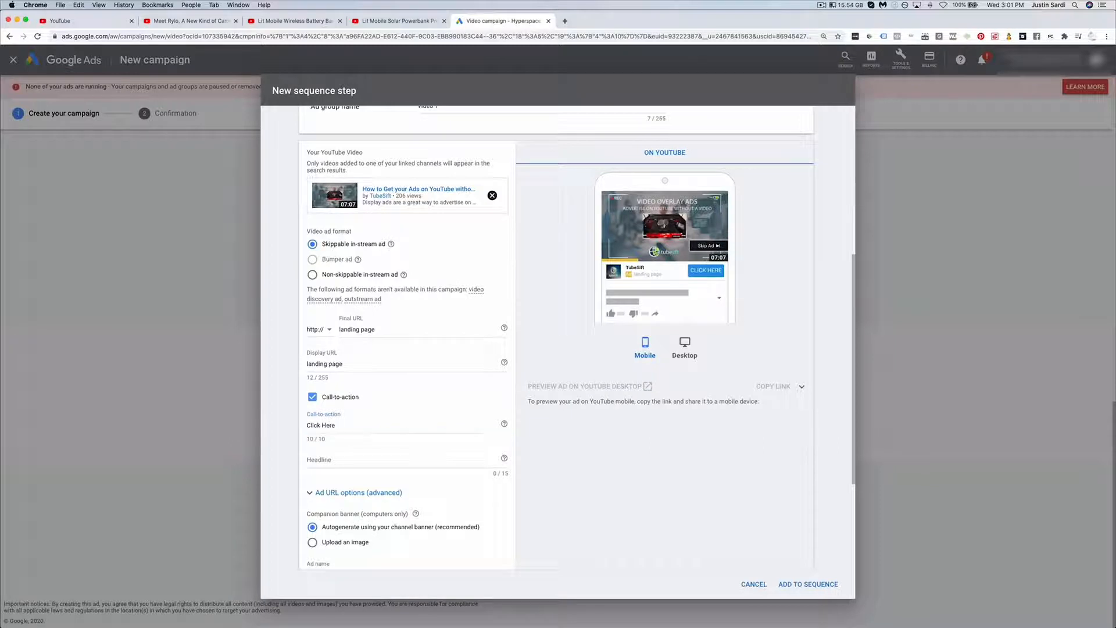
key("Tab")
type("Te")
scroll(388, 433, "down", 5)
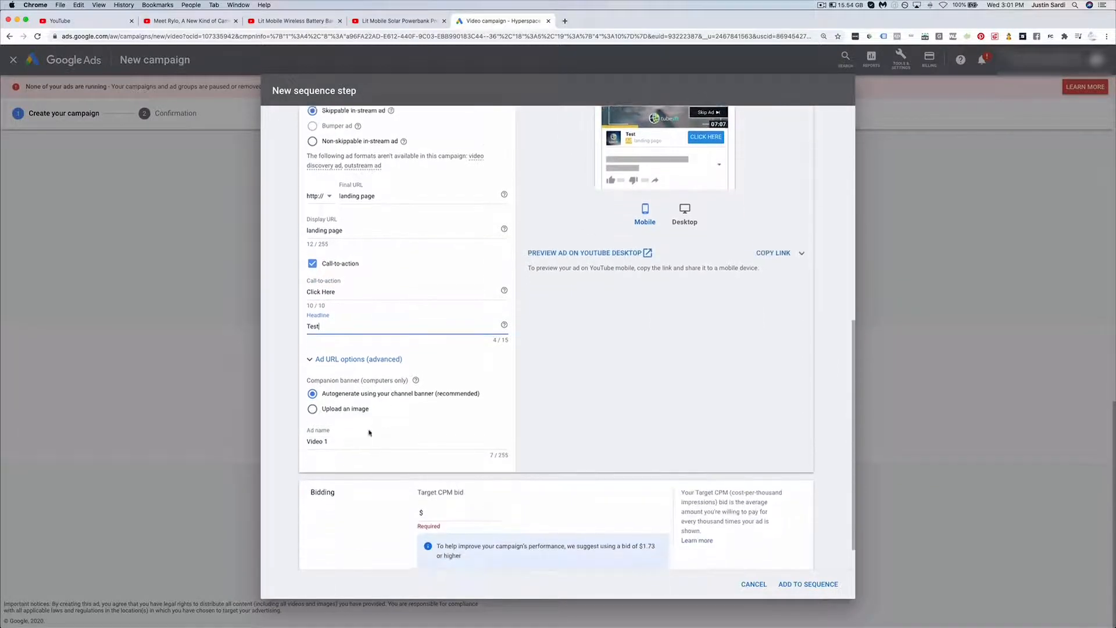
Set the companion banner to the already uploaded "Register For The Free Training!" image
left_click(344, 397)
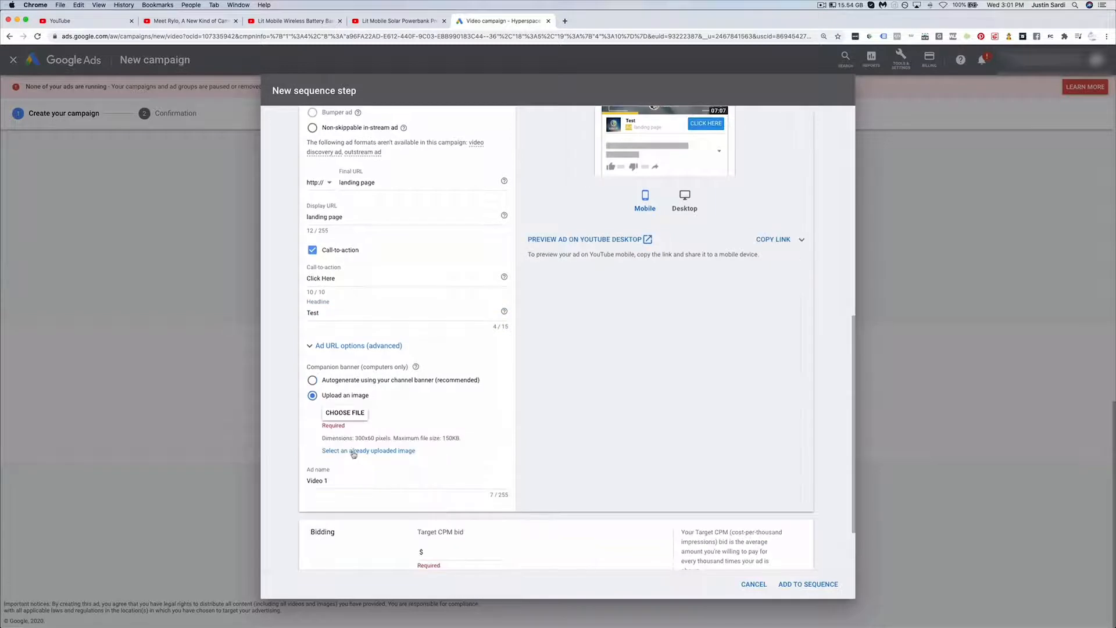
left_click(355, 452)
scroll(564, 335, "down", 5)
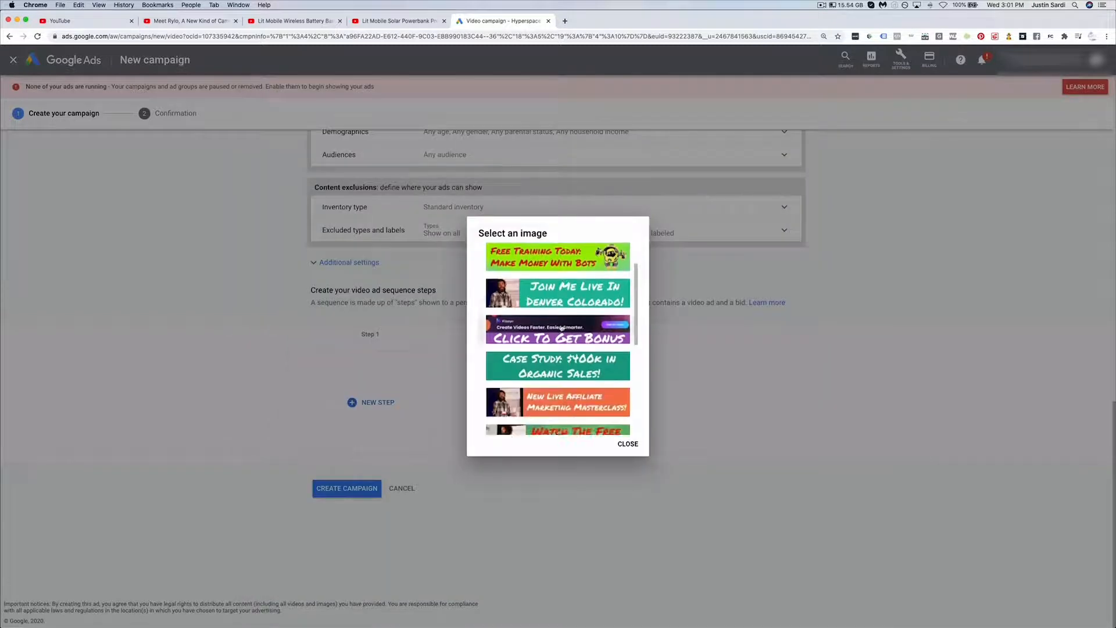
left_click(545, 372)
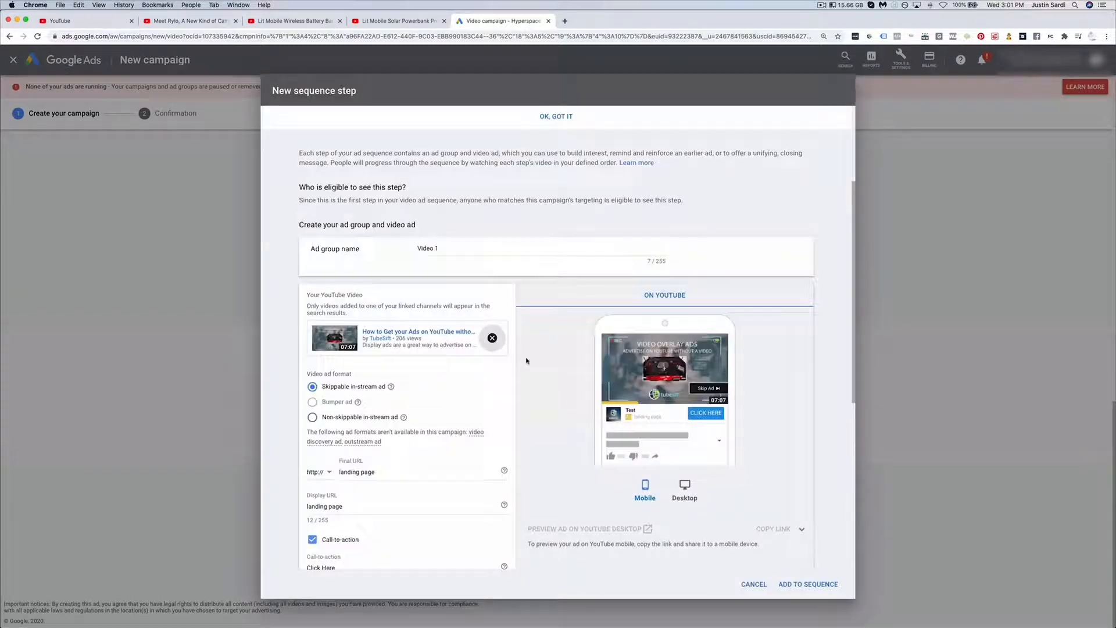
Preview the ad in its desktop layout and review the ad details and Target CPM bidding section
left_click(684, 489)
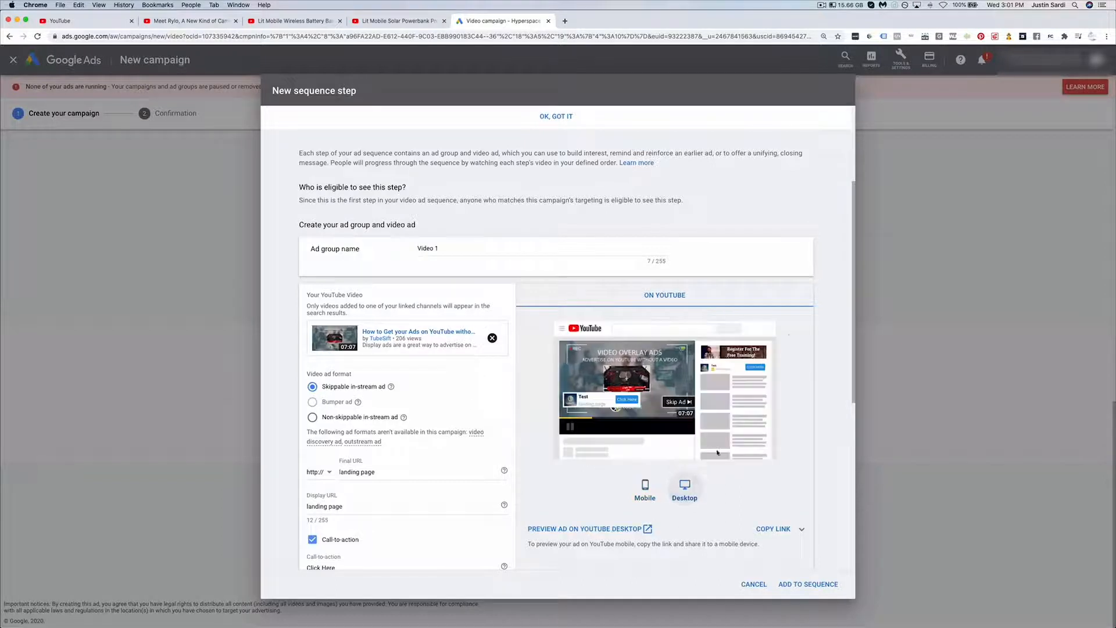
scroll(409, 428, "down", 1)
scroll(408, 428, "down", 8)
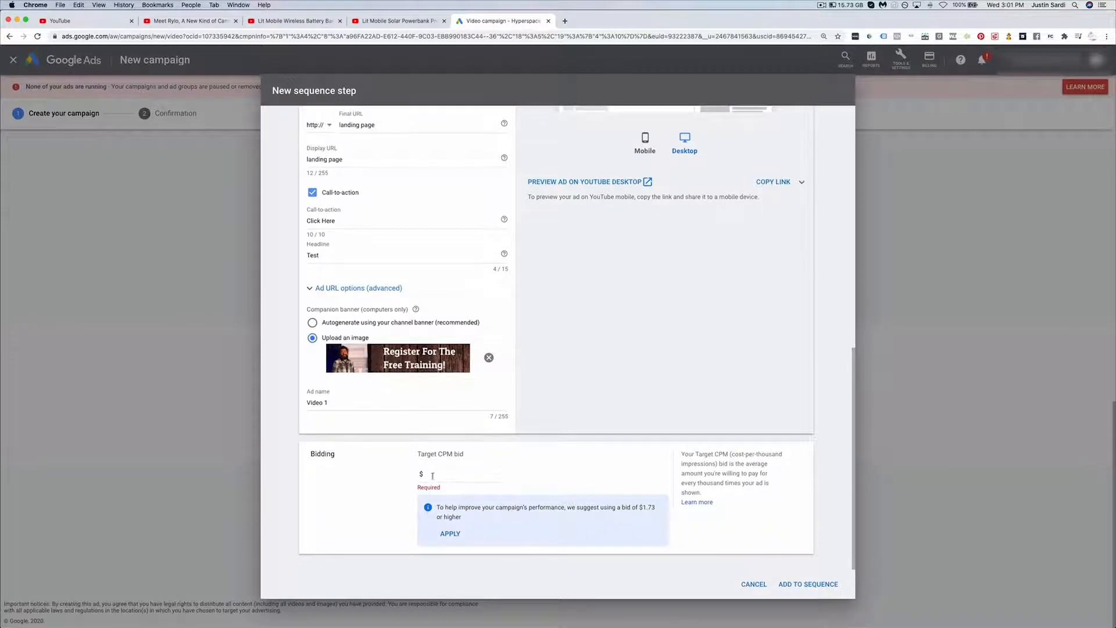
scroll(413, 418, "up", 3)
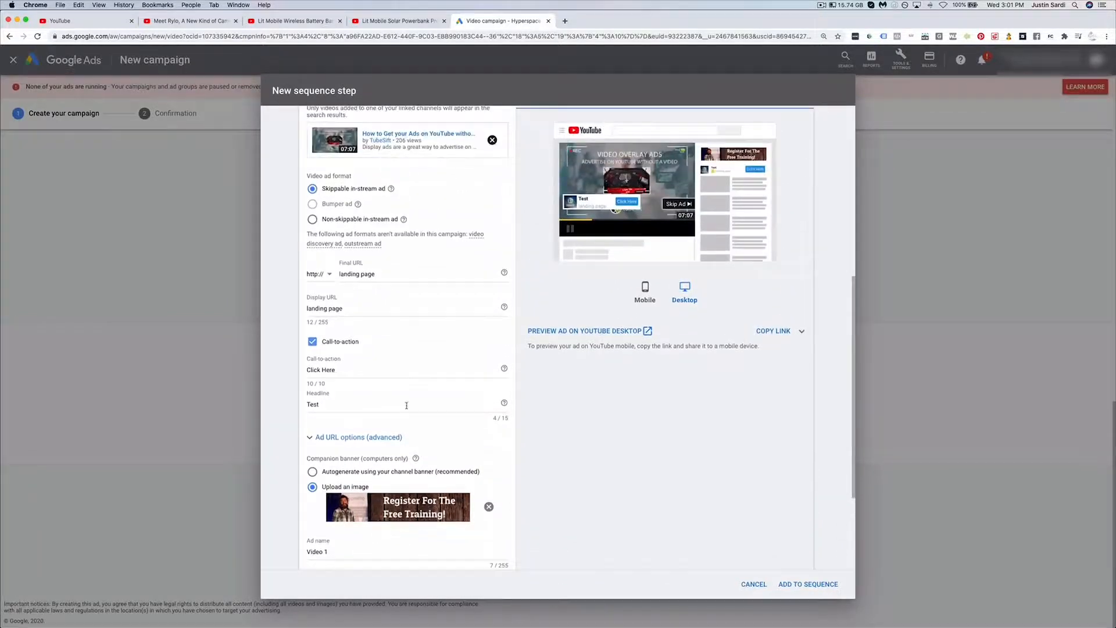
Set the ad's Target CPM bid to $30.00 and add the completed step to the sequence
scroll(401, 413, "down", 3)
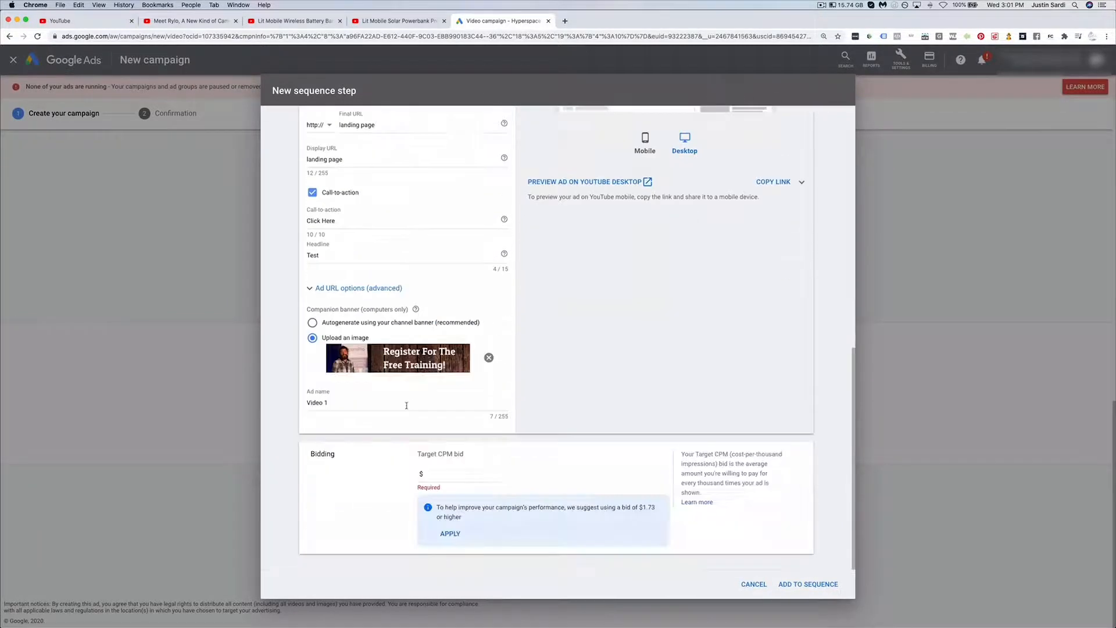
left_click(459, 481)
type("30")
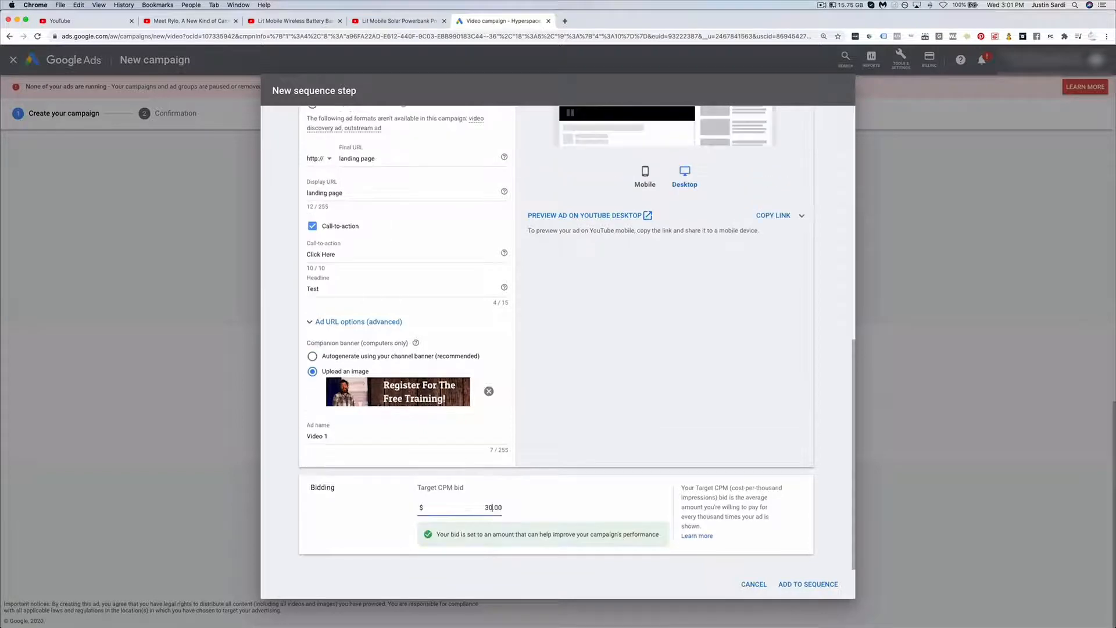
left_click(656, 504)
left_click(788, 586)
Start a second sequence step and try the Skip, Impression and View options for its step transition
left_click(523, 402)
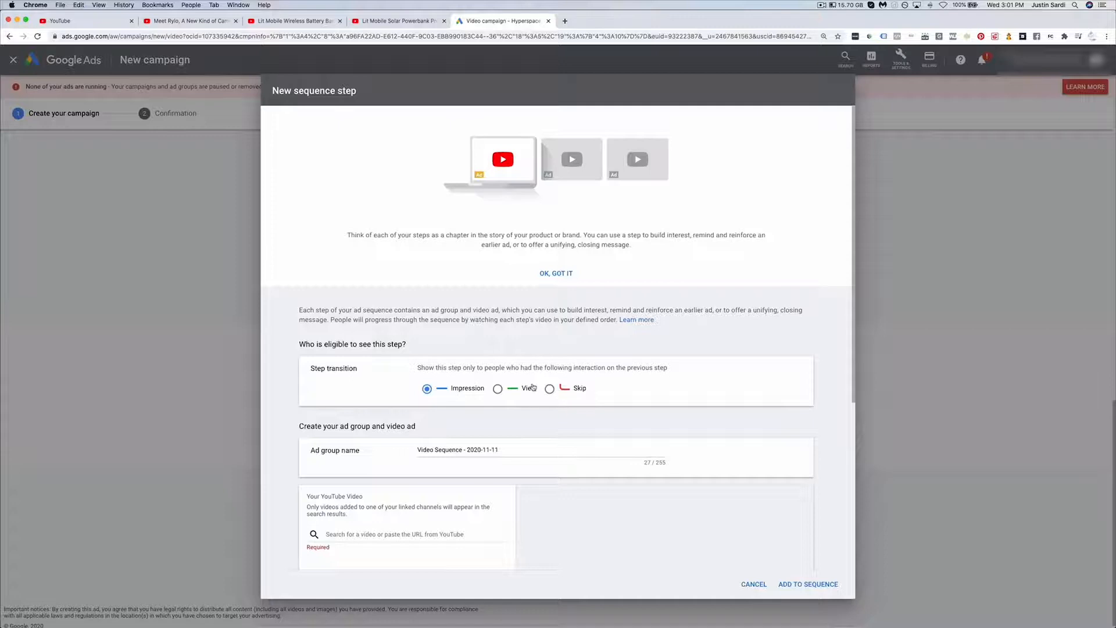
left_click(550, 390)
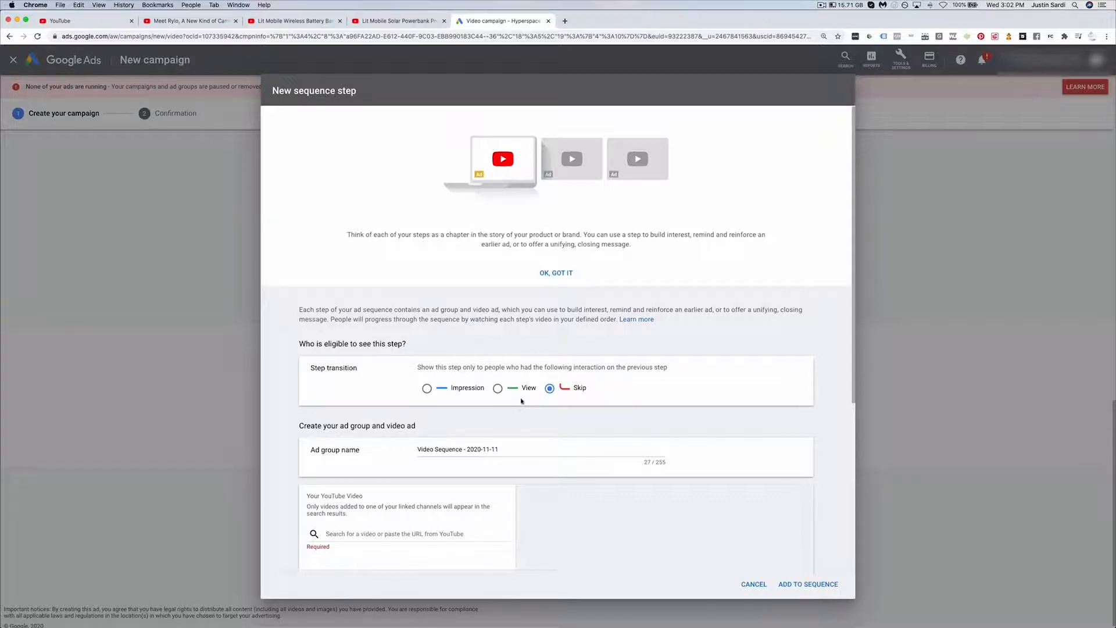
left_click(427, 389)
left_click(497, 389)
Look over the second step's ad group, video and bidding fields, and discard the changes to this sequence step
scroll(505, 420, "down", 3)
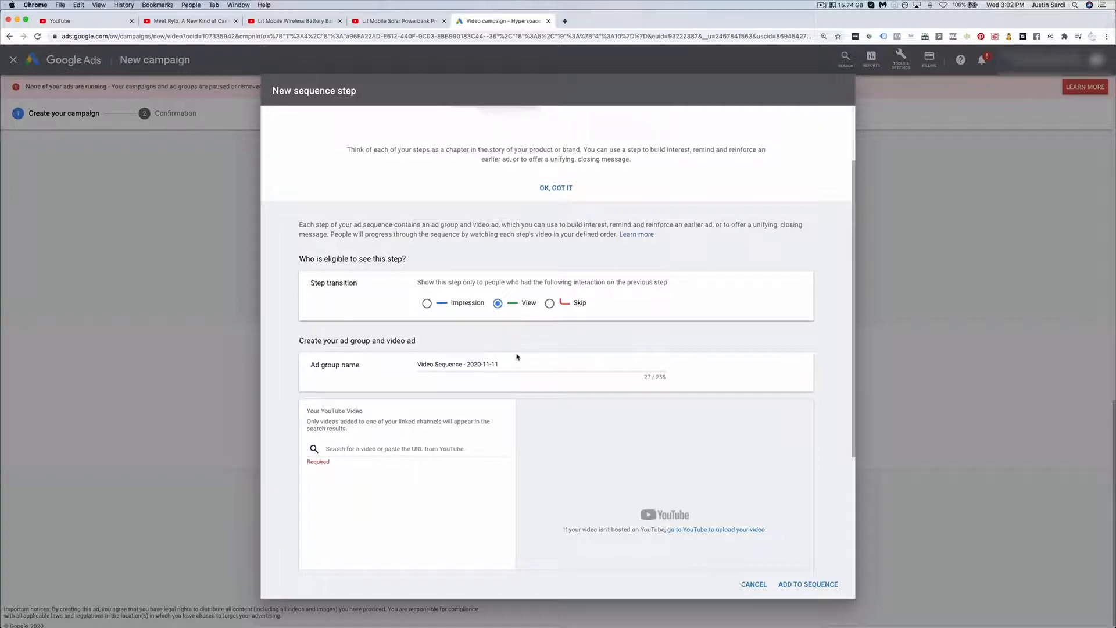
scroll(520, 368, "down", 2)
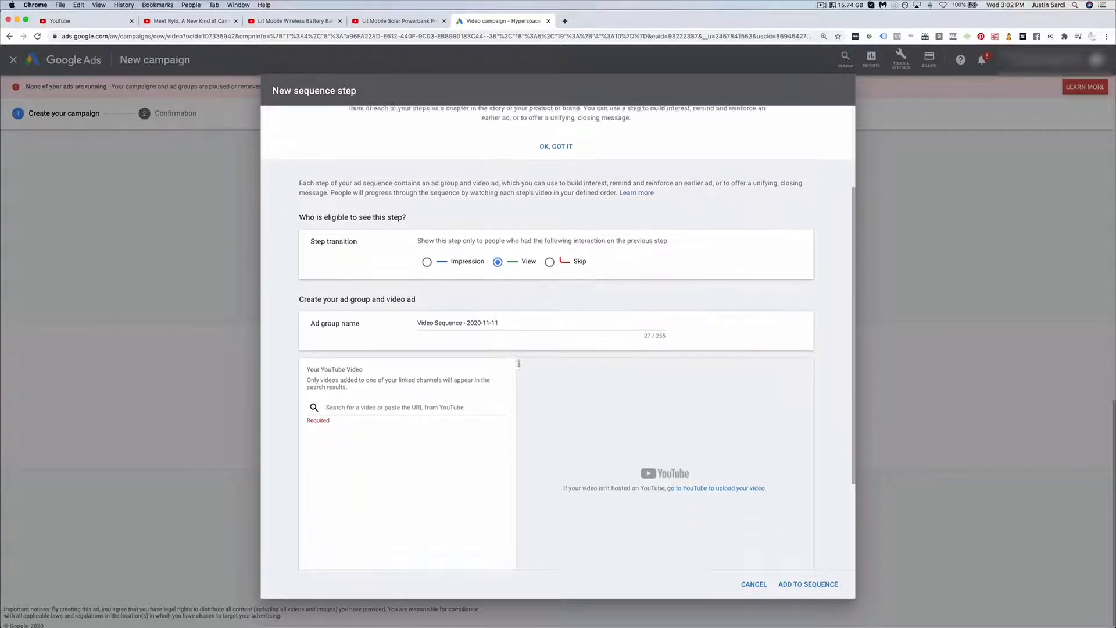
scroll(520, 365, "up", 5)
scroll(509, 393, "down", 3)
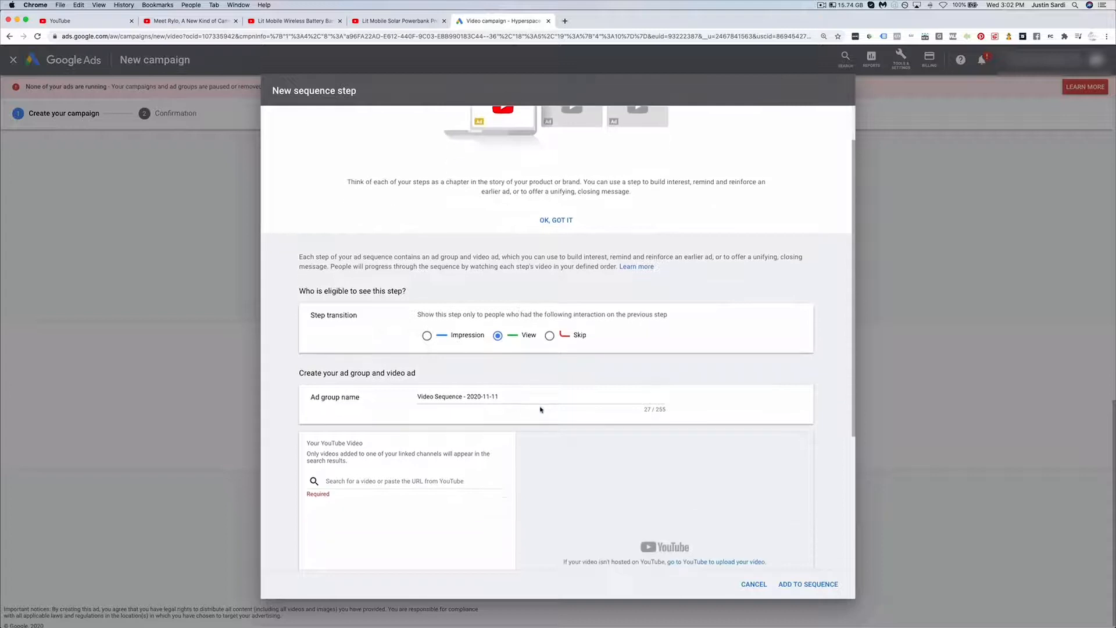
left_click(562, 361)
scroll(436, 431, "down", 5)
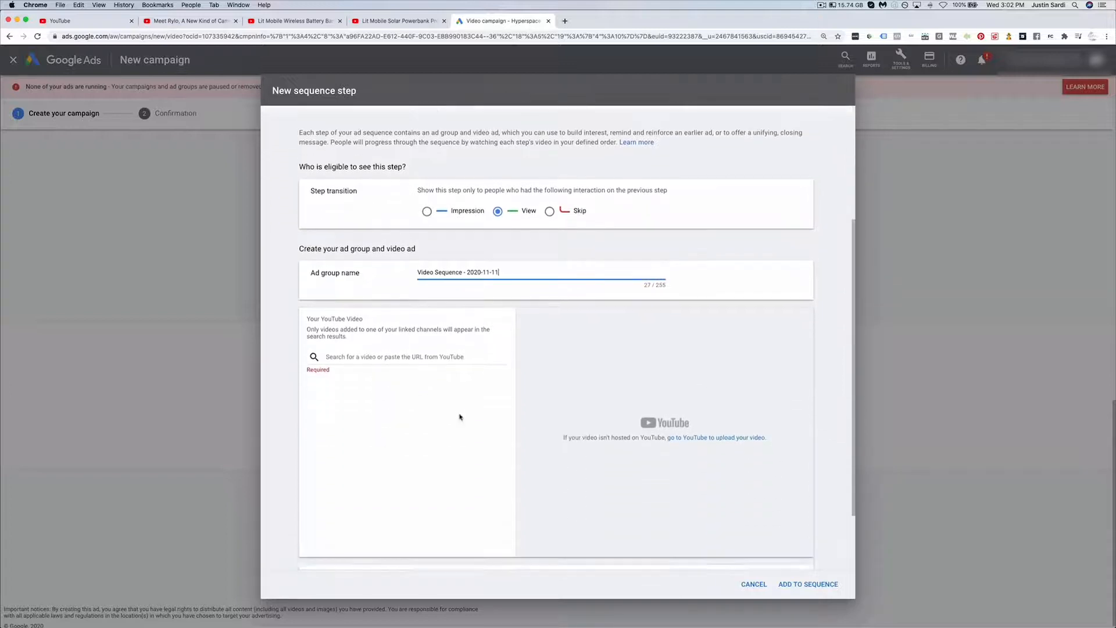
left_click(753, 584)
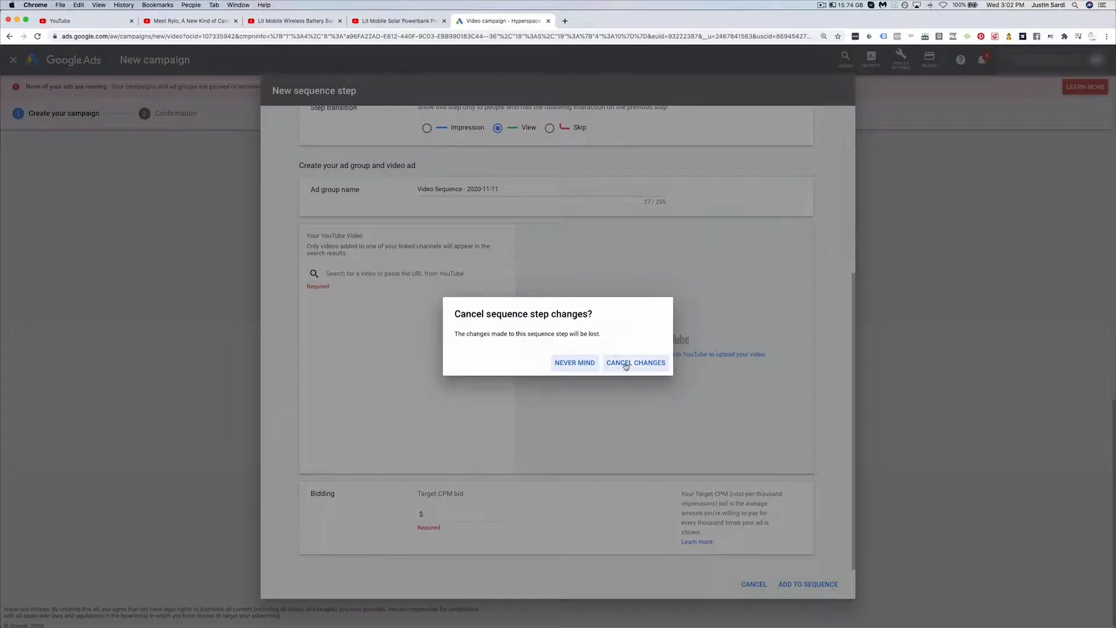
left_click(626, 362)
Expand the campaign's additional settings and review them together with the people and content exclusion sections
scroll(429, 353, "up", 3)
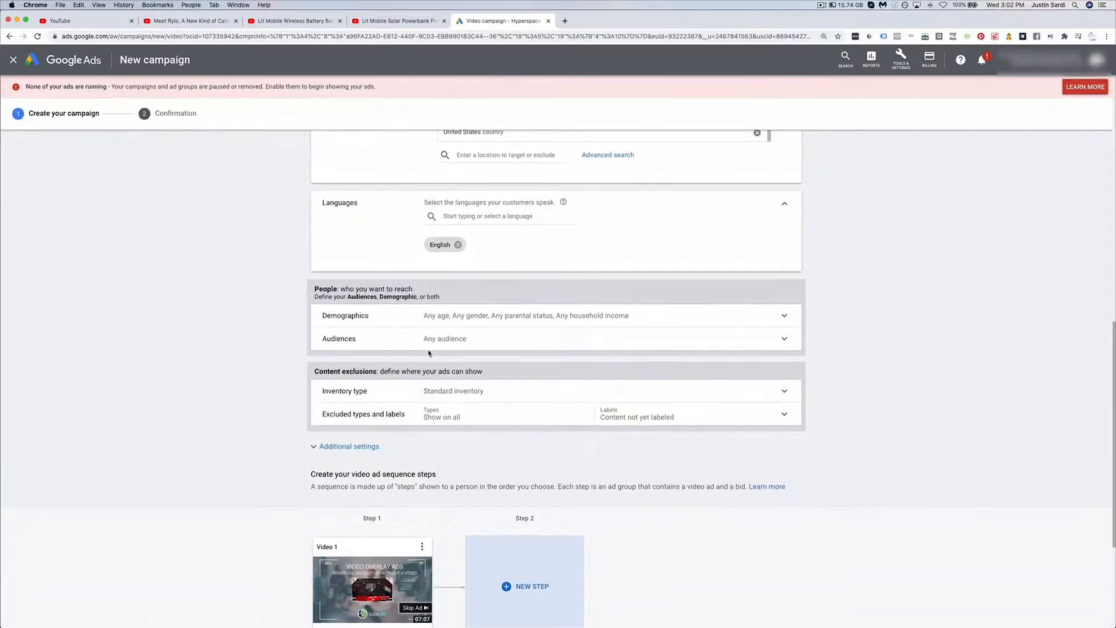
mouse_move(377, 574)
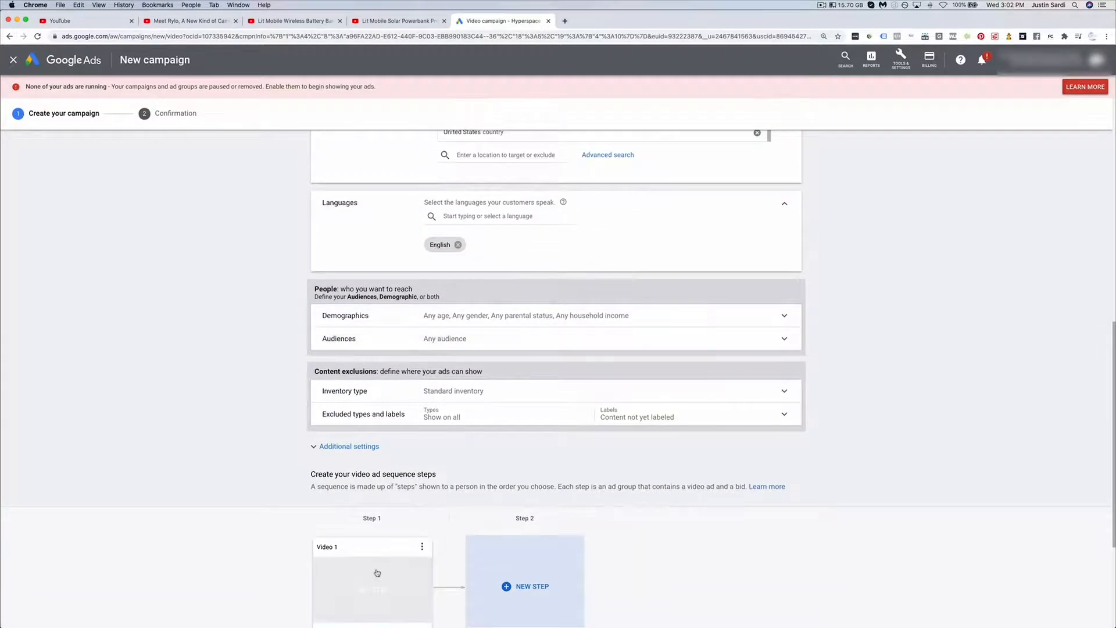
scroll(503, 237, "up", 2)
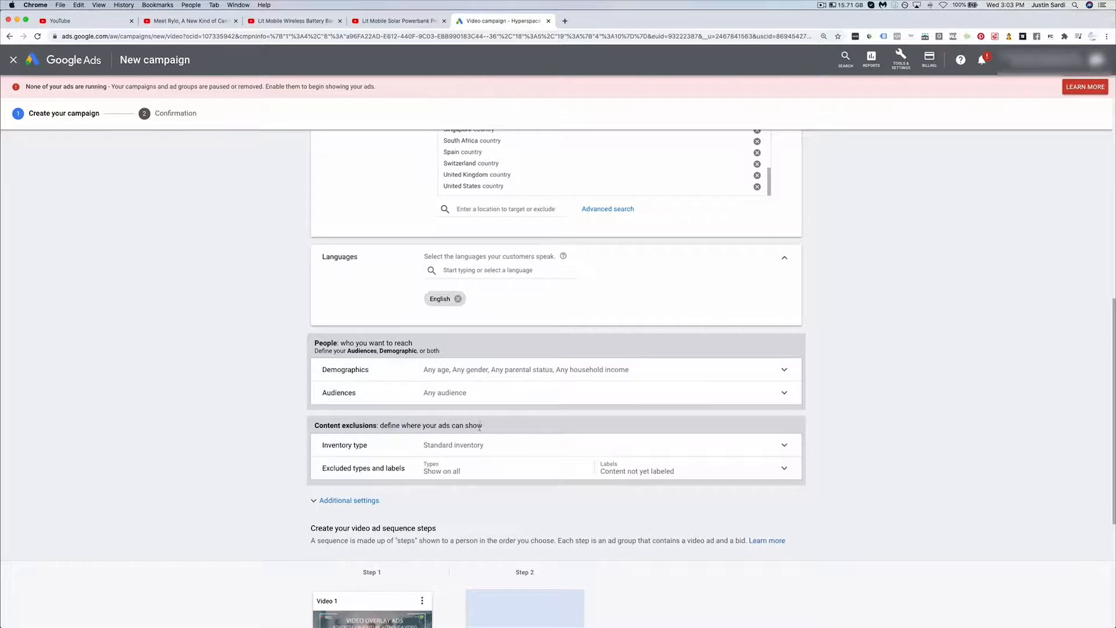
left_click(349, 500)
scroll(285, 432, "down", 2)
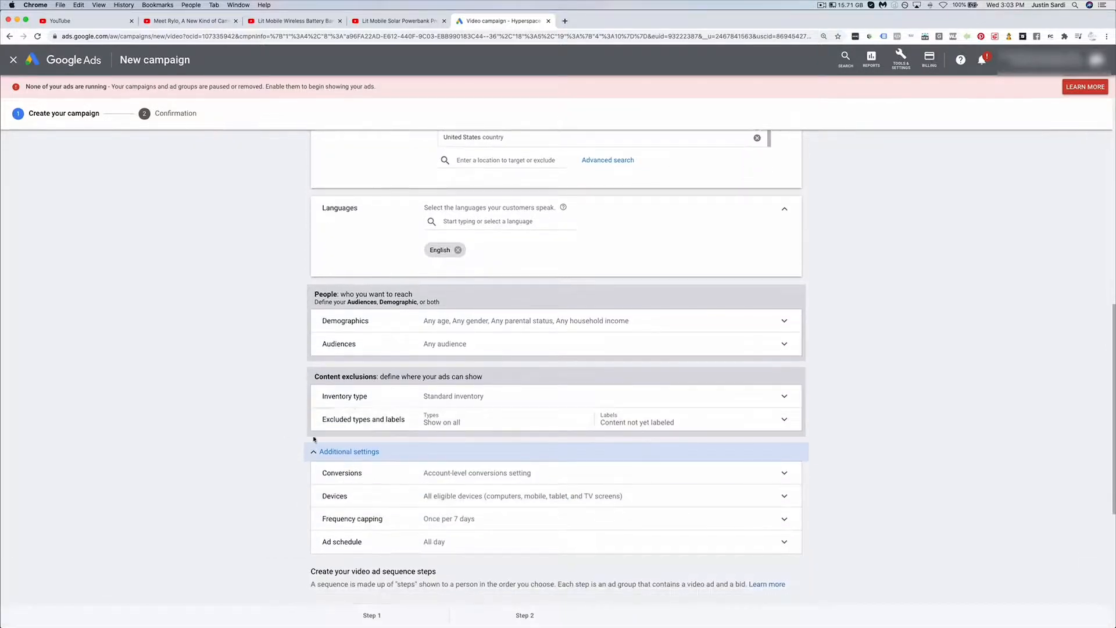
scroll(349, 413, "up", 5)
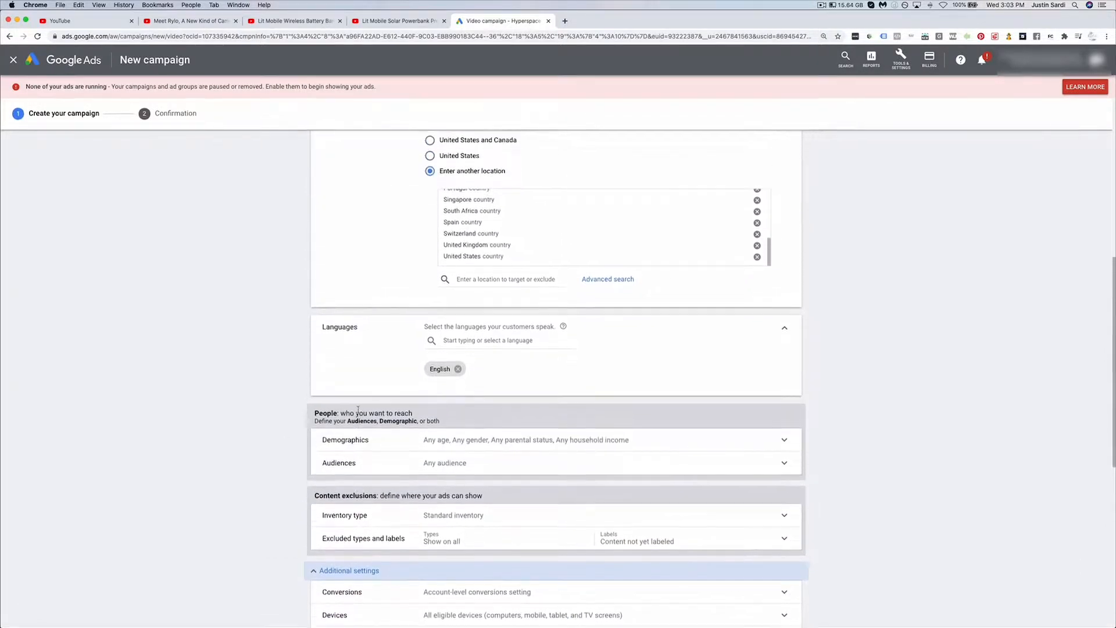
scroll(357, 413, "down", 1)
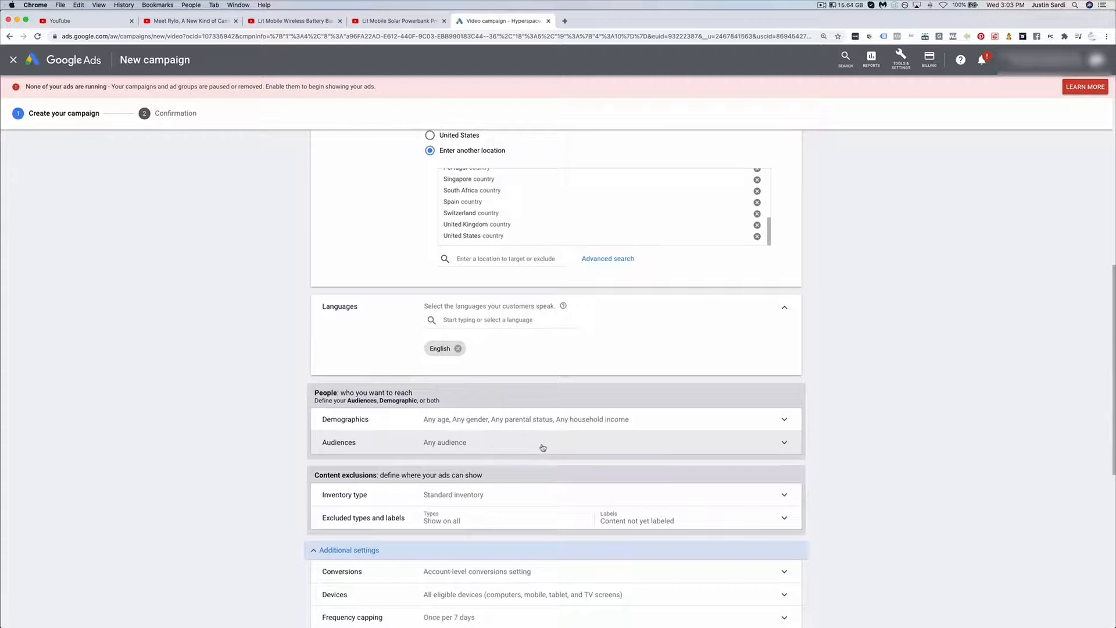
Expand the Networks section and check where the campaign's ads can appear
scroll(246, 412, "up", 3)
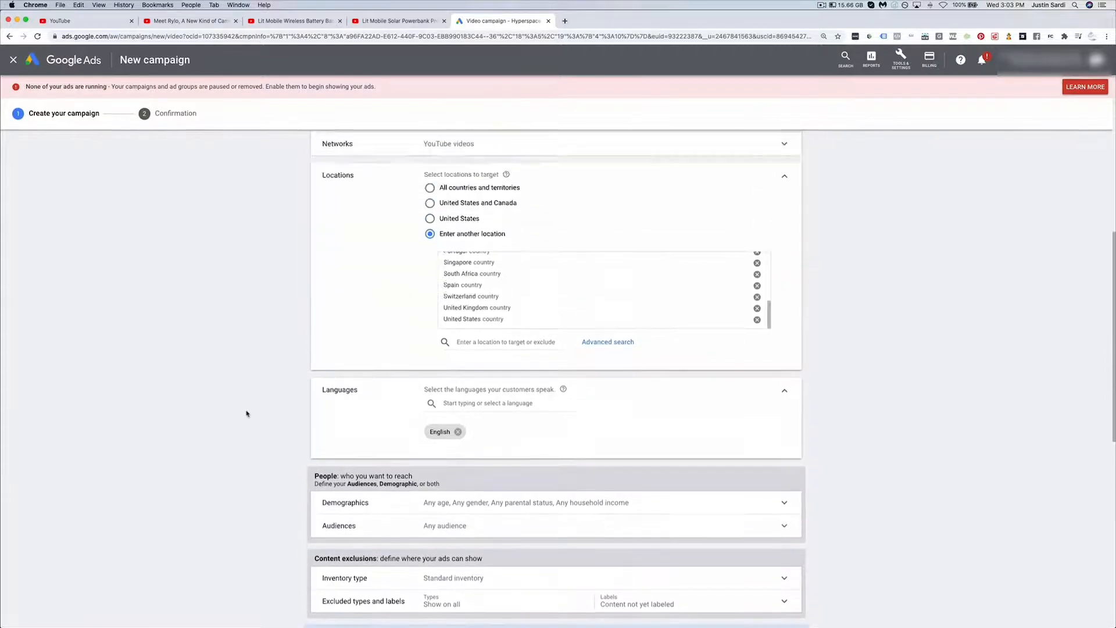
scroll(246, 414, "up", 7)
scroll(247, 414, "down", 12)
scroll(246, 414, "up", 3)
scroll(247, 413, "up", 9)
left_click(474, 345)
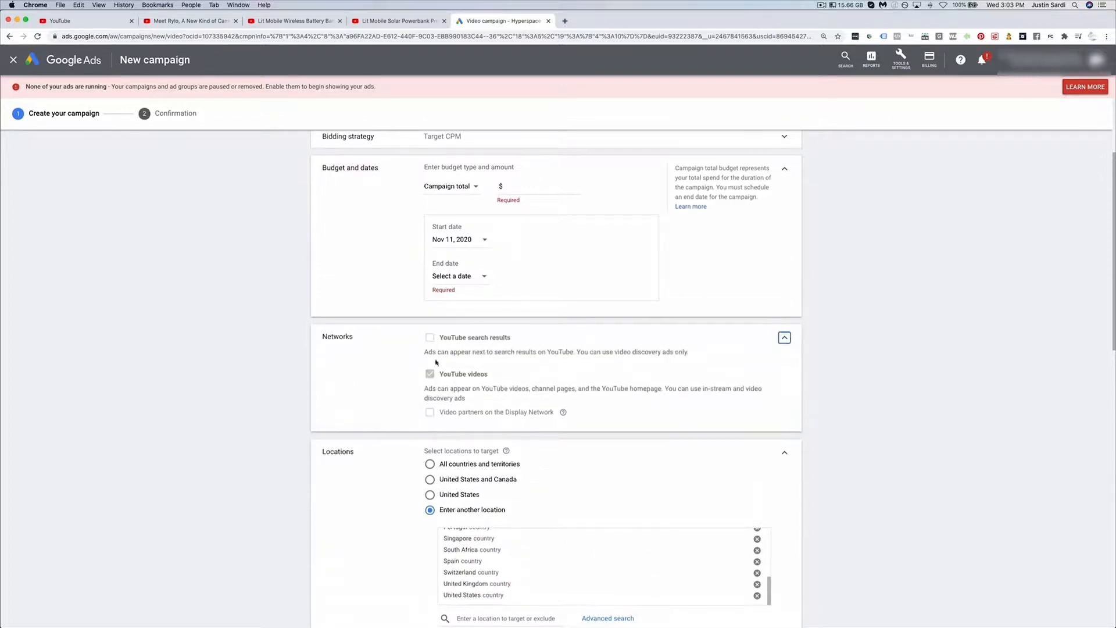
Expand the Audiences section and examine the available audience lists, content exclusions and additional settings down to the sequence steps
scroll(279, 430, "down", 8)
scroll(309, 389, "down", 5)
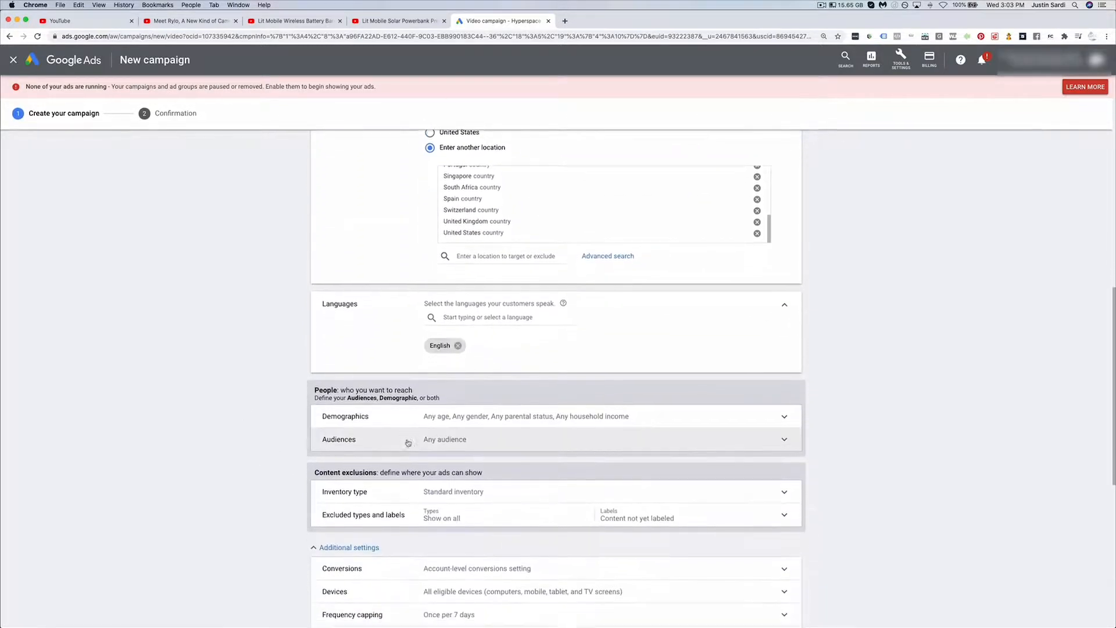
left_click(409, 407)
scroll(348, 451, "down", 5)
left_click(530, 527)
scroll(519, 523, "down", 5)
scroll(519, 521, "down", 3)
scroll(416, 459, "down", 5)
scroll(264, 451, "down", 3)
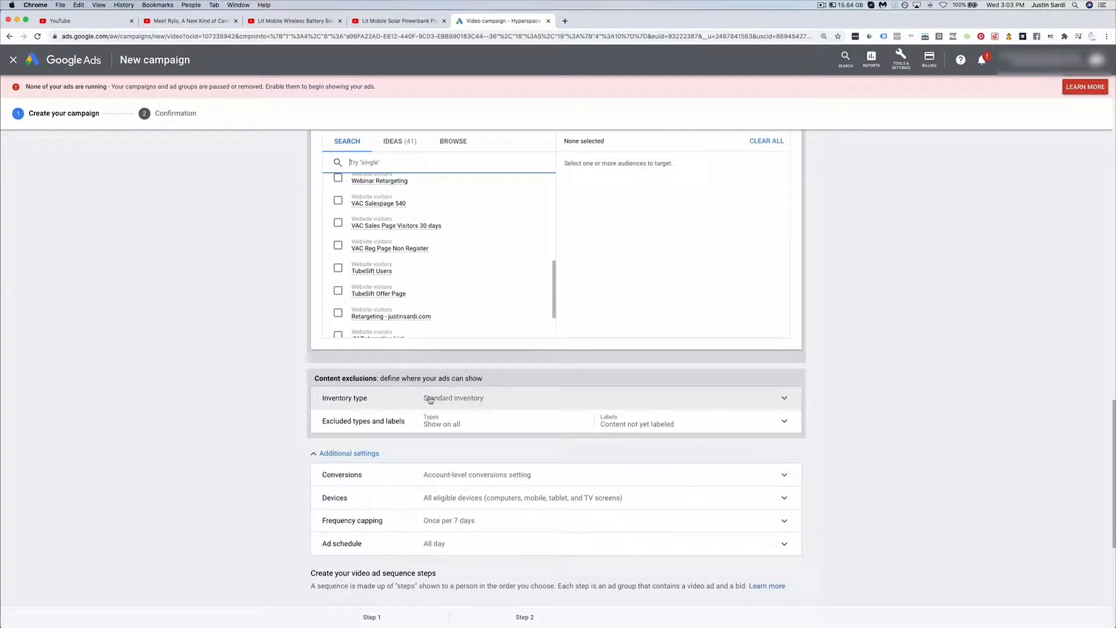
scroll(407, 441, "down", 3)
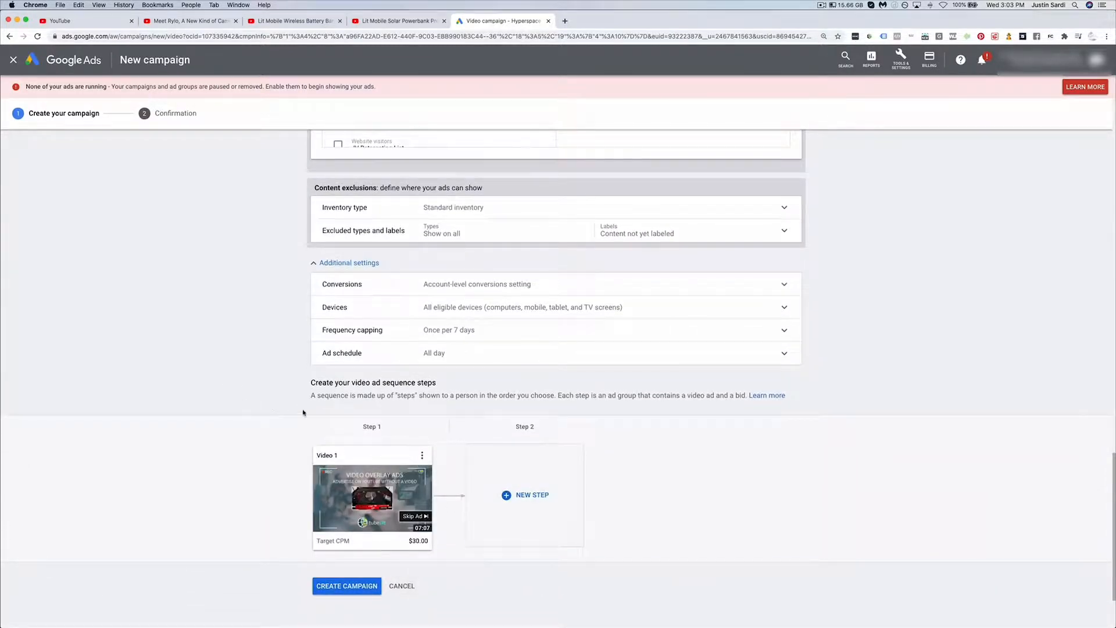
scroll(348, 420, "up", 1)
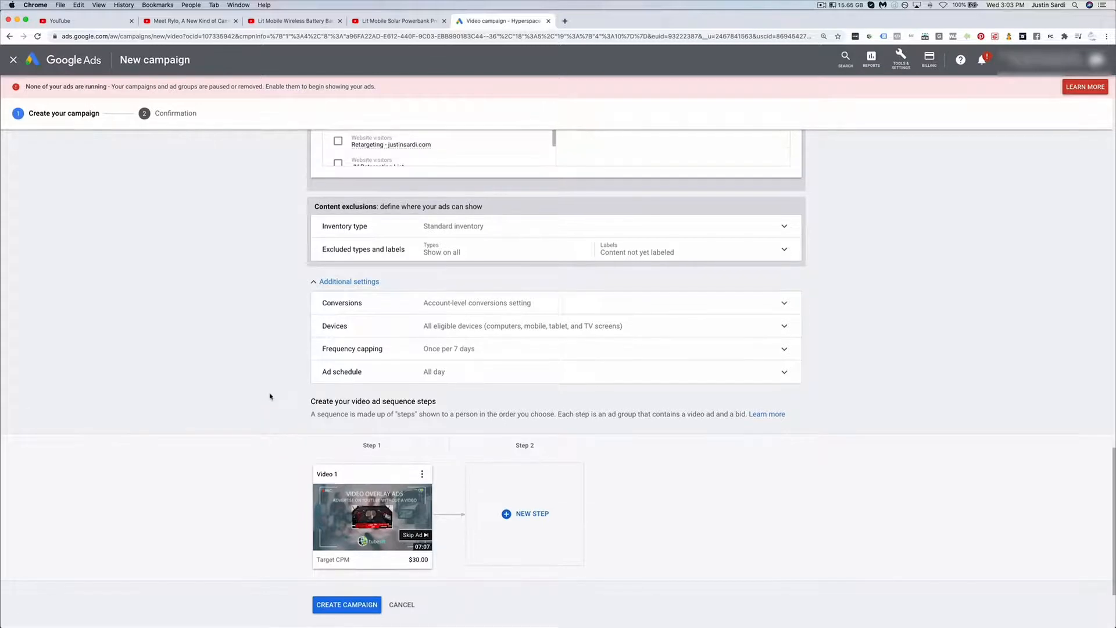
scroll(270, 397, "up", 5)
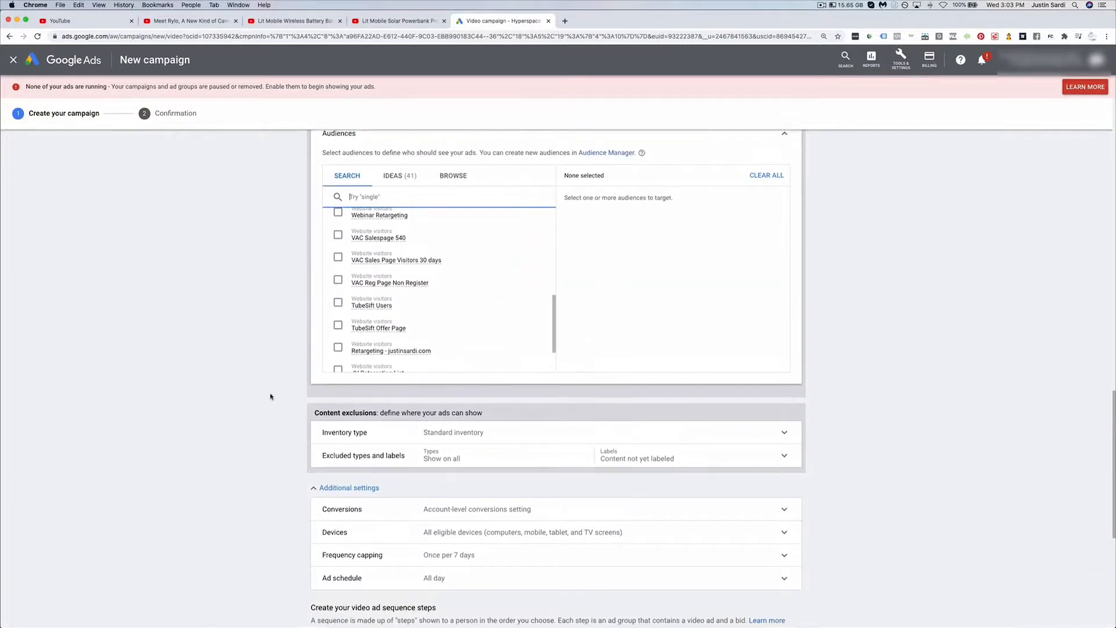
Leave the unsaved campaign and restart with the Brand awareness and reach goal, Video campaign type and Ad sequence subtype
scroll(298, 379, "up", 15)
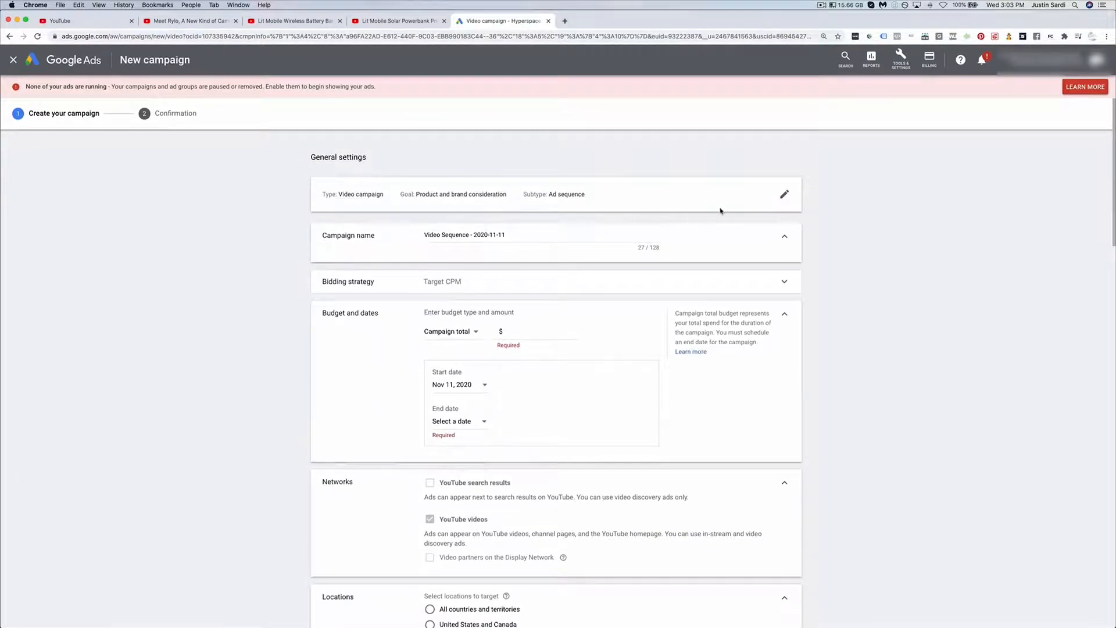
left_click(786, 198)
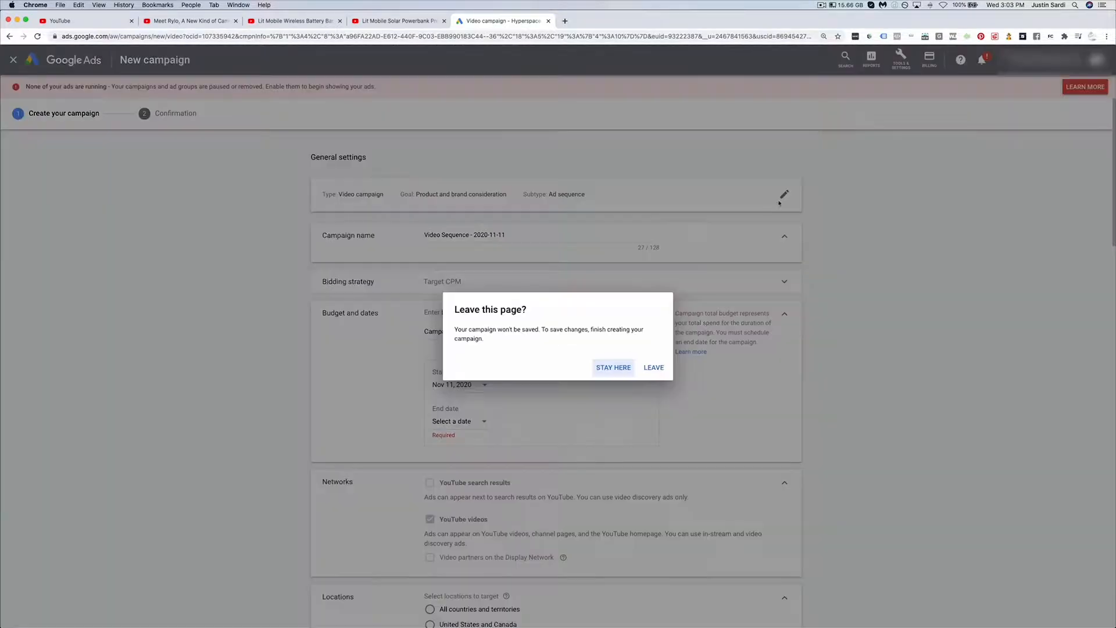
left_click(660, 370)
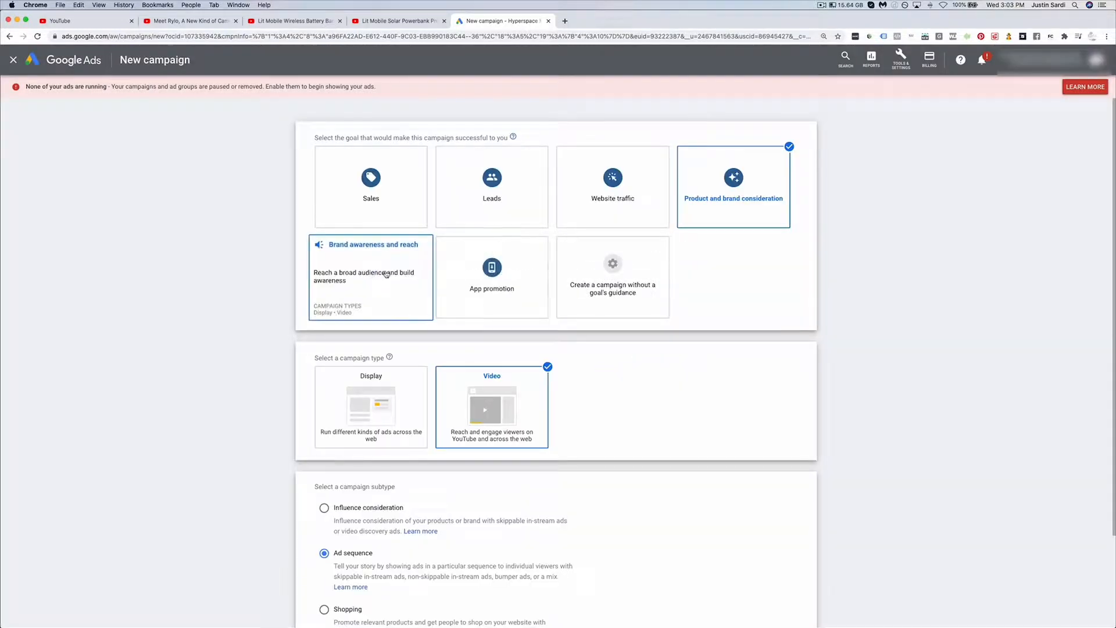
left_click(366, 279)
left_click(490, 416)
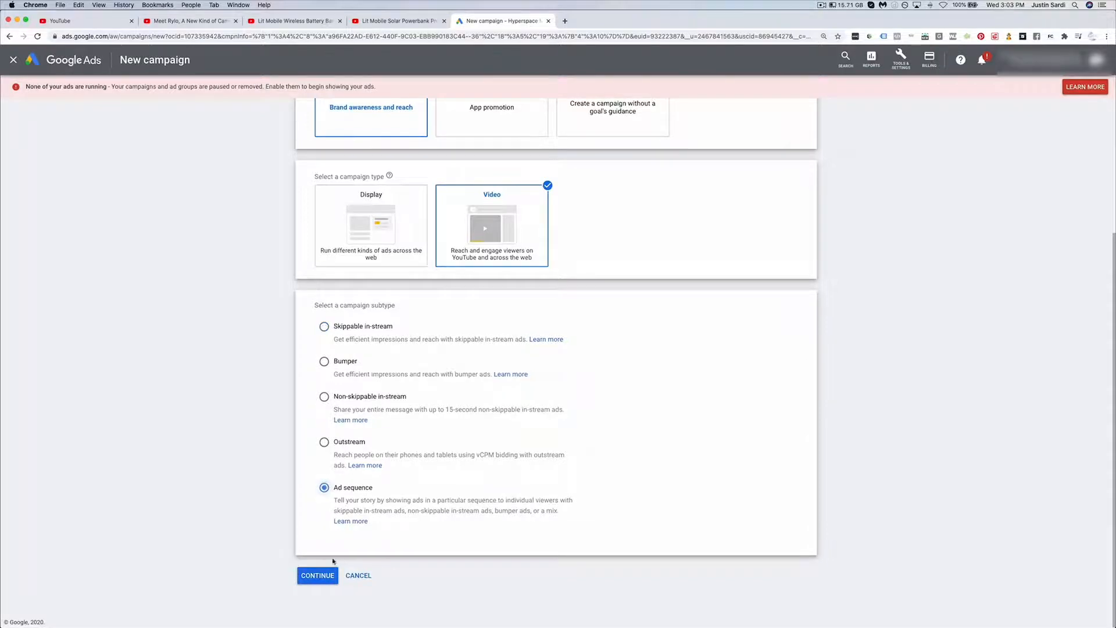
left_click(319, 576)
Expand the bidding strategy and compare its Maximum CPV and Target CPM options
scroll(288, 430, "down", 2)
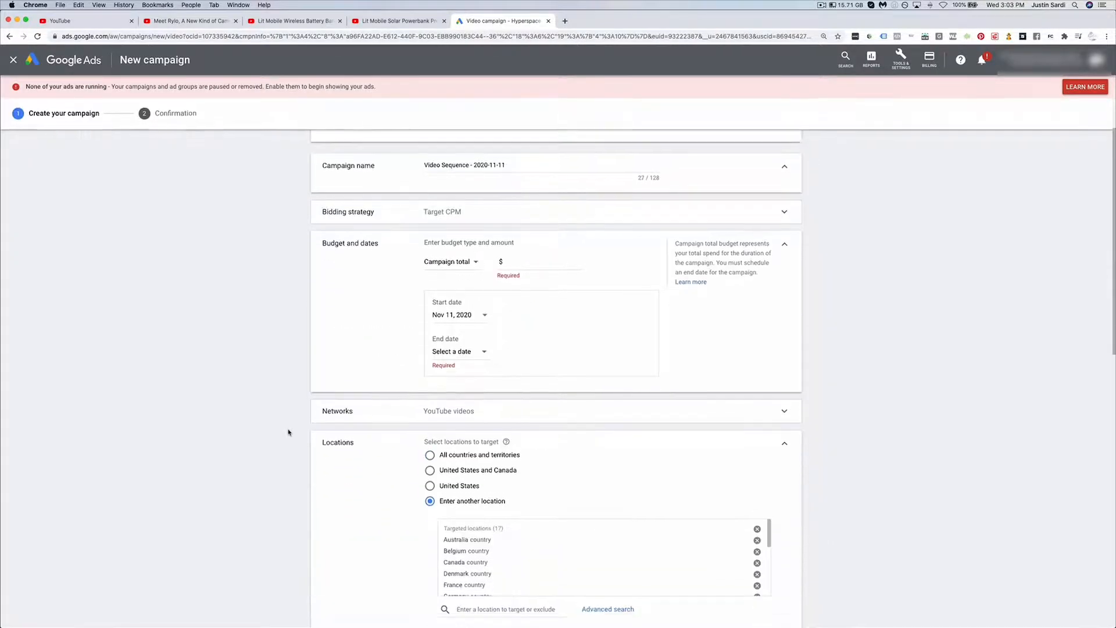
left_click(478, 211)
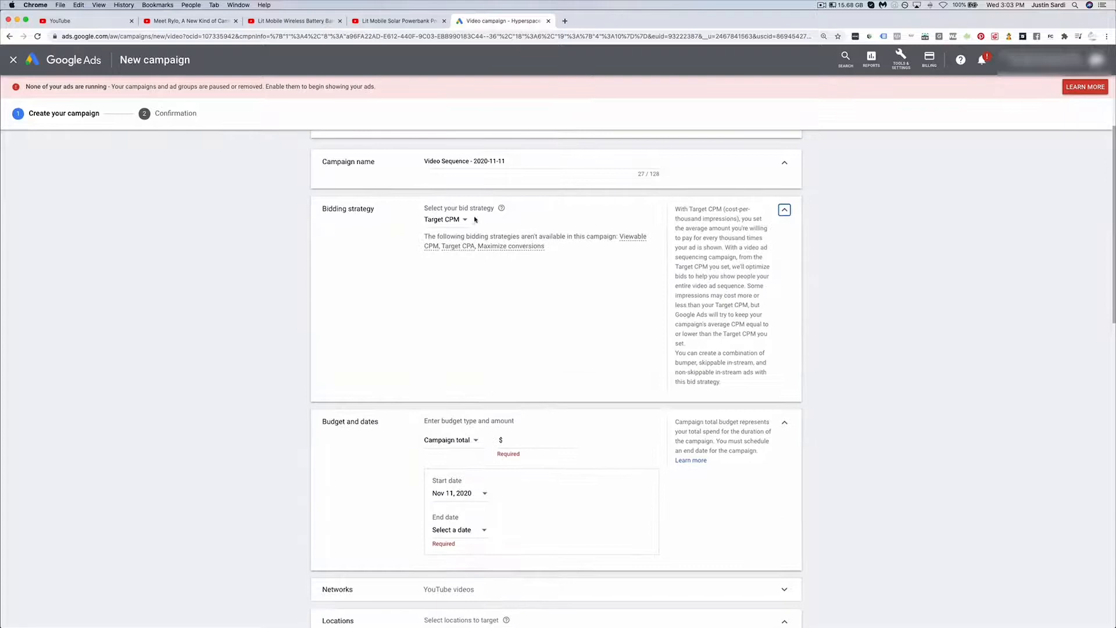
left_click(463, 220)
left_click(462, 235)
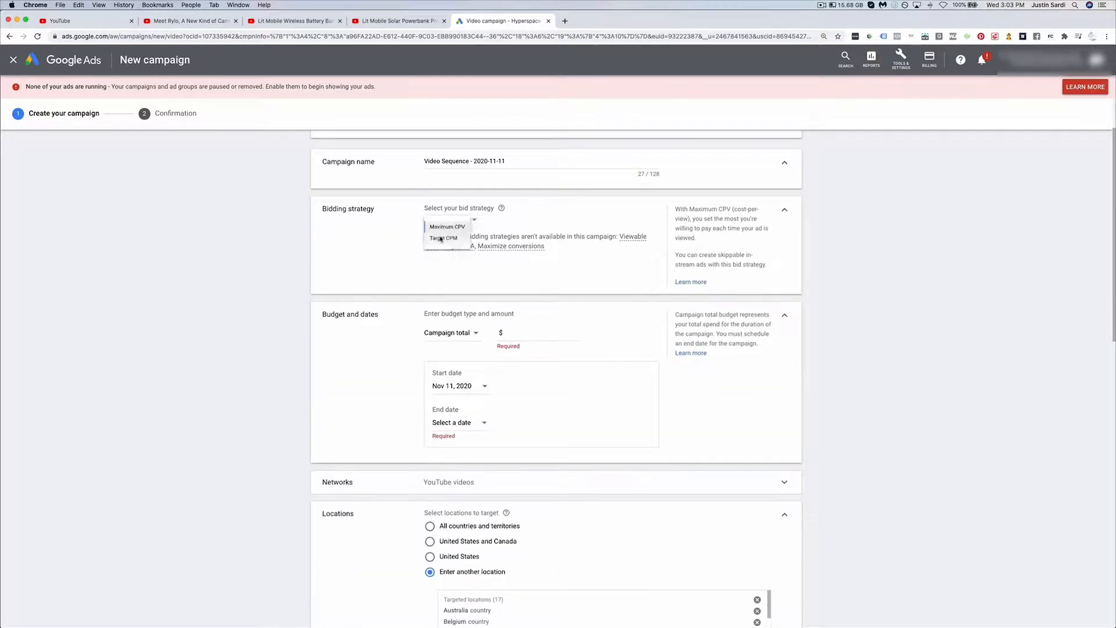
Expand the new campaign's additional settings and inventory type, and review the available inventory options
scroll(398, 259, "down", 2)
scroll(399, 261, "down", 6)
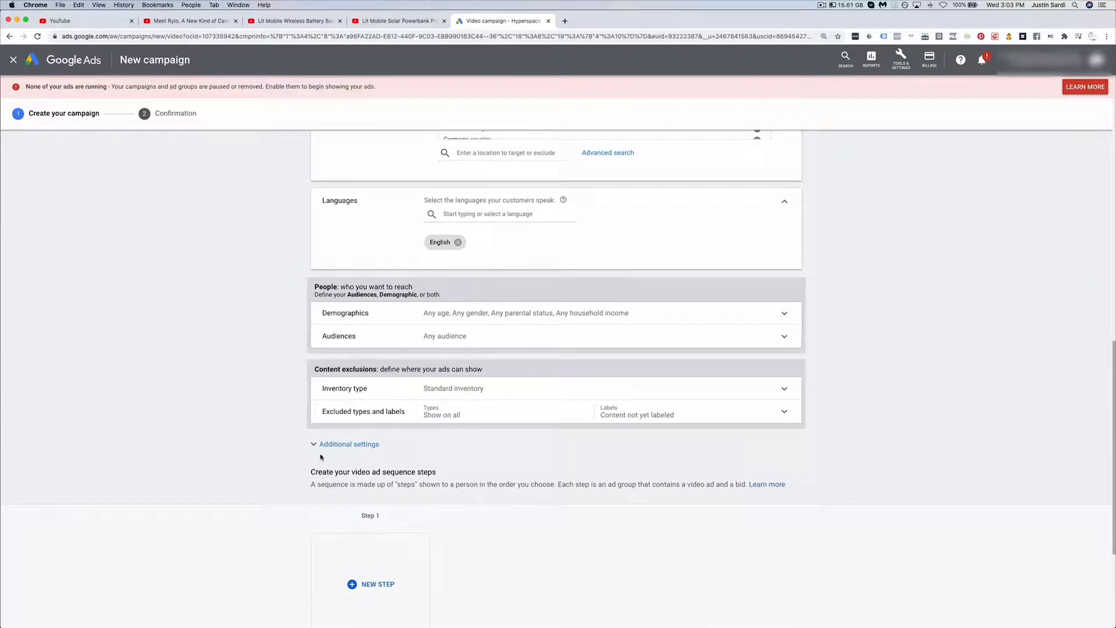
left_click(343, 445)
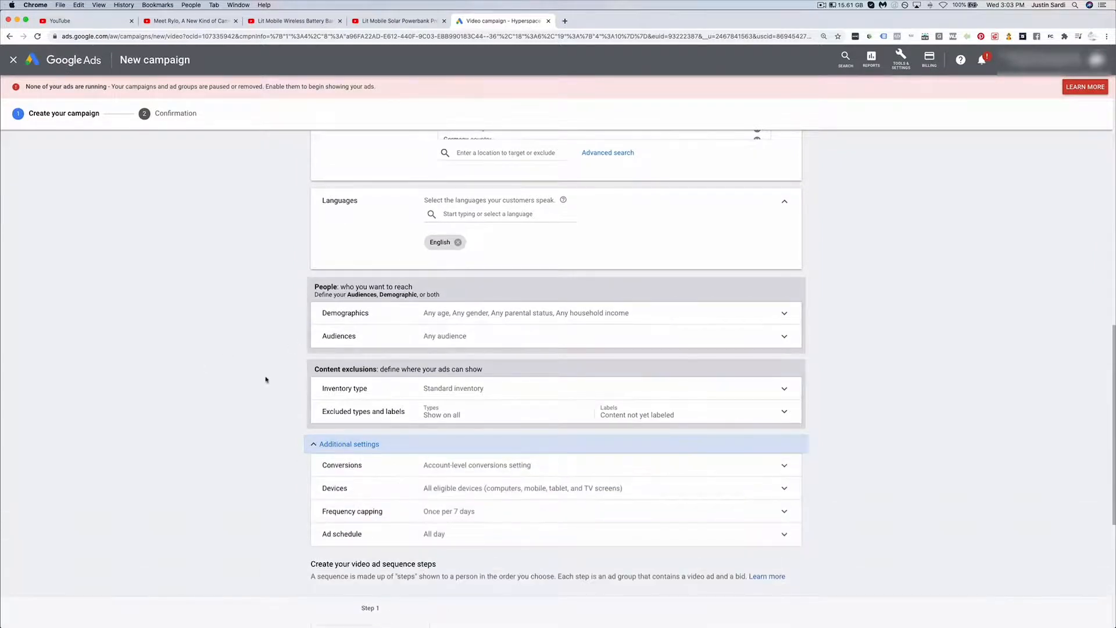
left_click(413, 396)
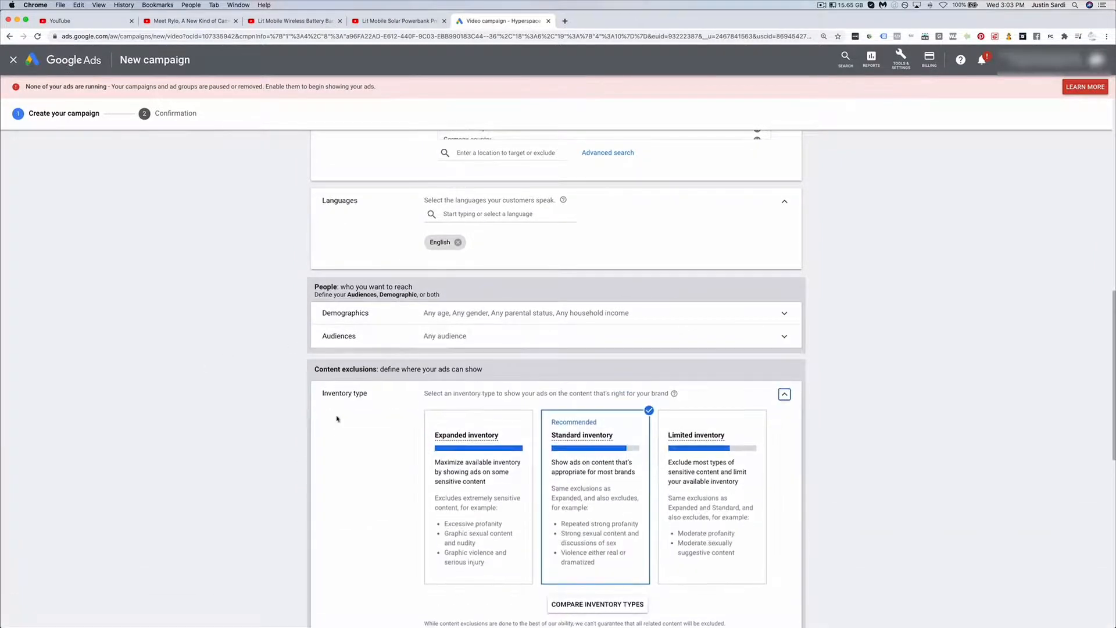
scroll(206, 395, "down", 4)
Expand the new campaign's Audiences section and examine the recently selected audiences
scroll(206, 396, "up", 6)
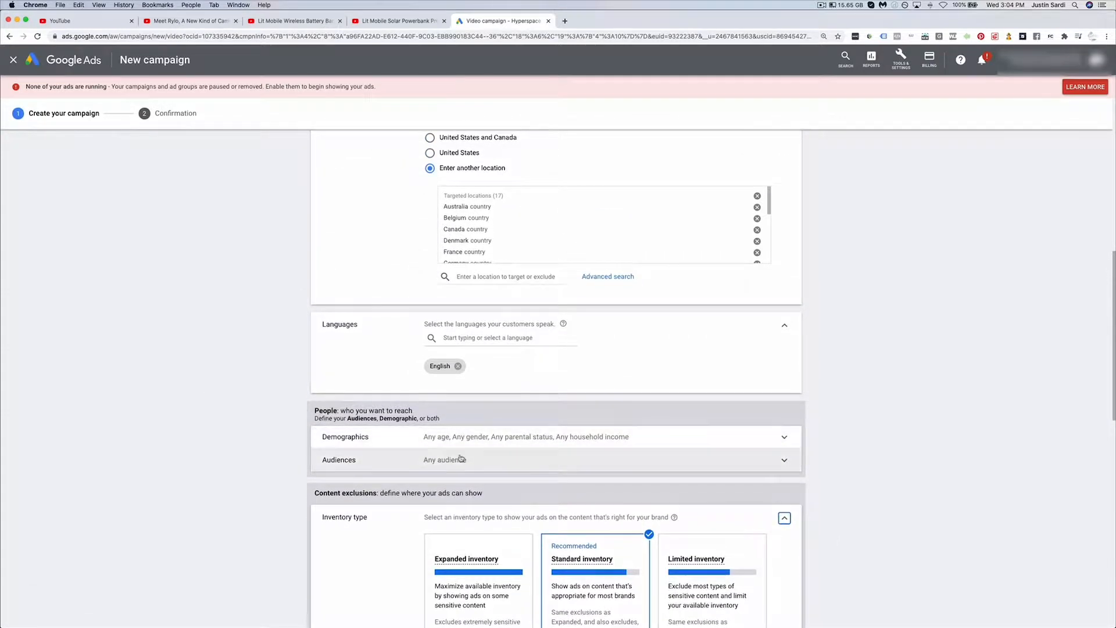
left_click(423, 460)
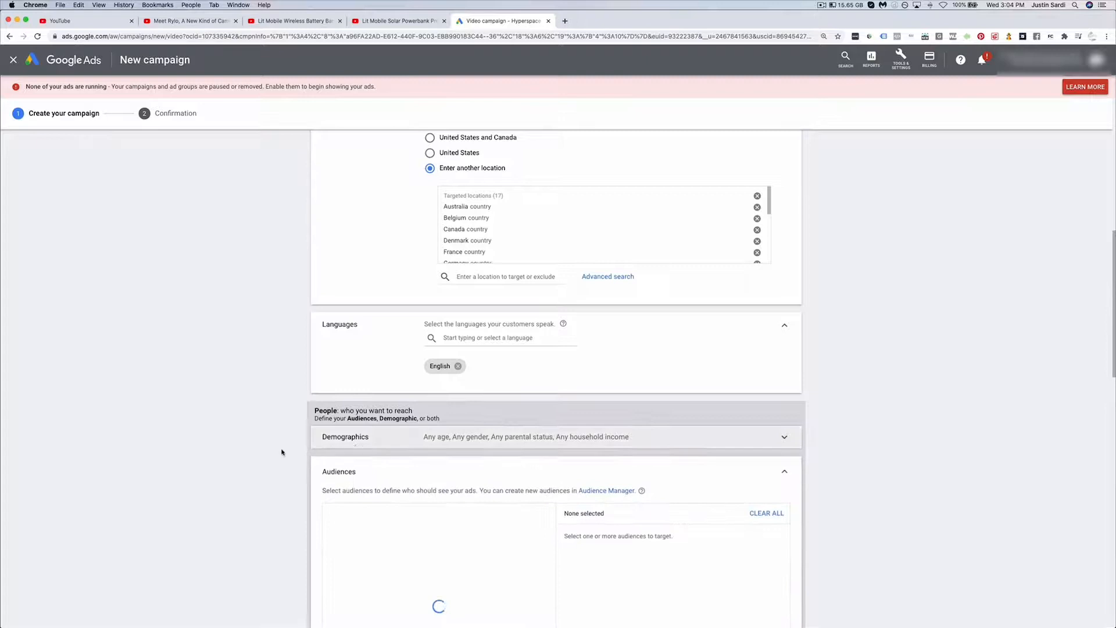
scroll(279, 451, "down", 3)
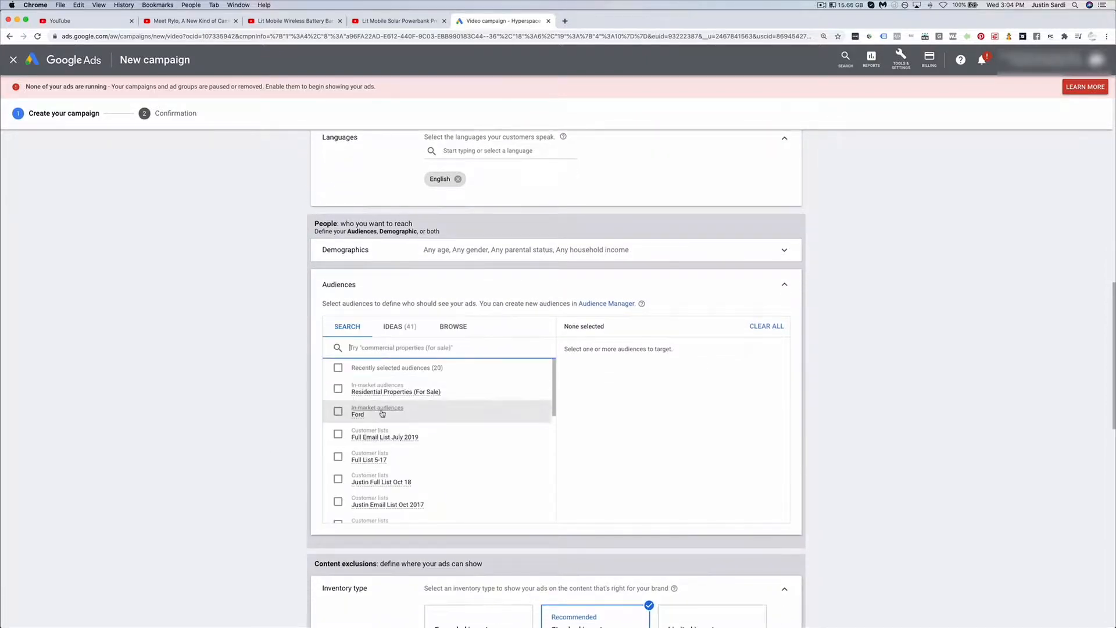
Browse the audience categories in the Audiences section, from detailed demographics to custom audiences
left_click(453, 324)
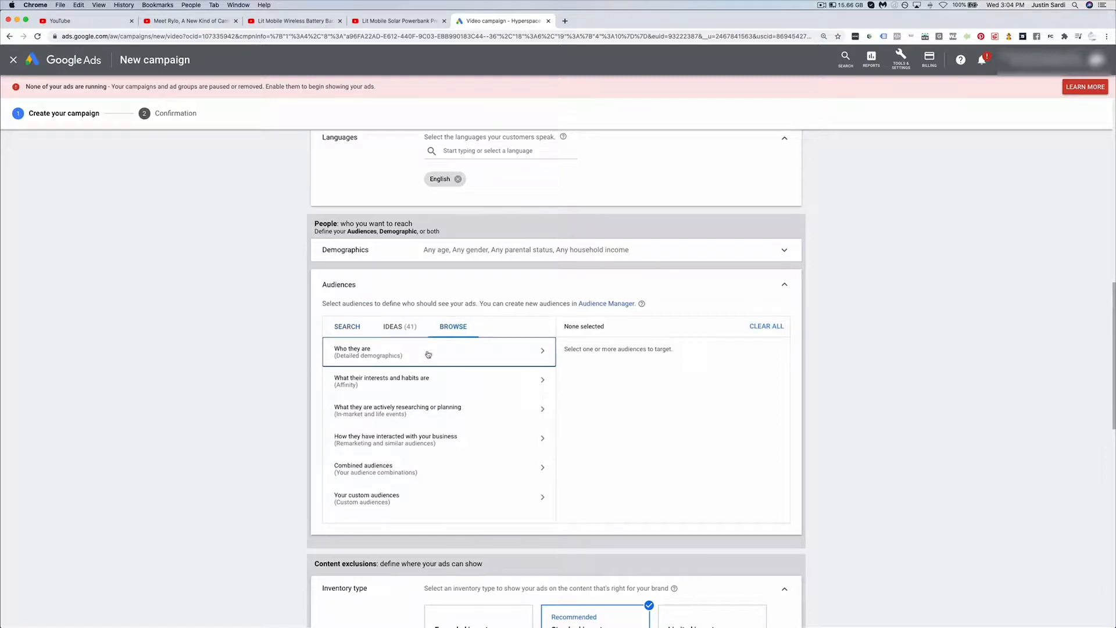
scroll(423, 355, "down", 3)
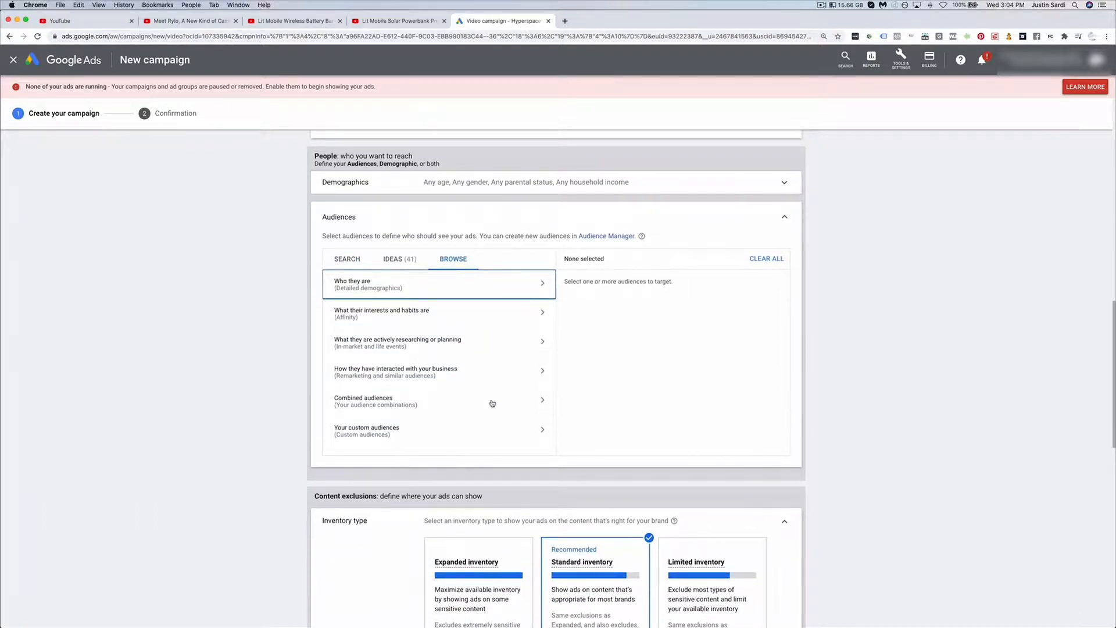
scroll(451, 364, "down", 1)
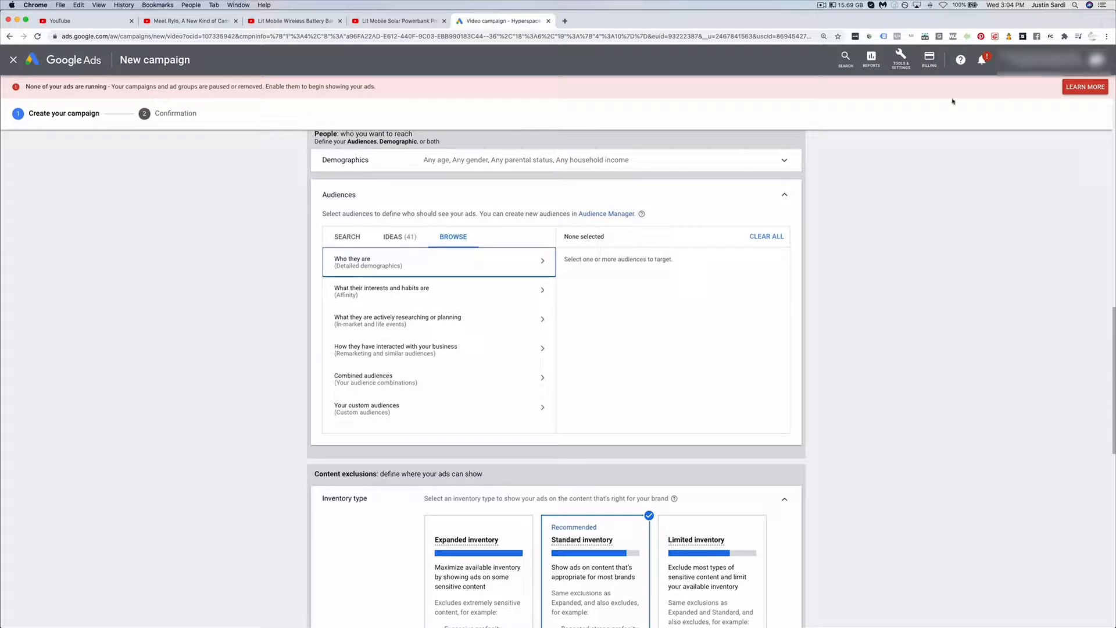
Leave the unsaved campaign and start another new campaign from the campaigns list
scroll(522, 499, "down", 15)
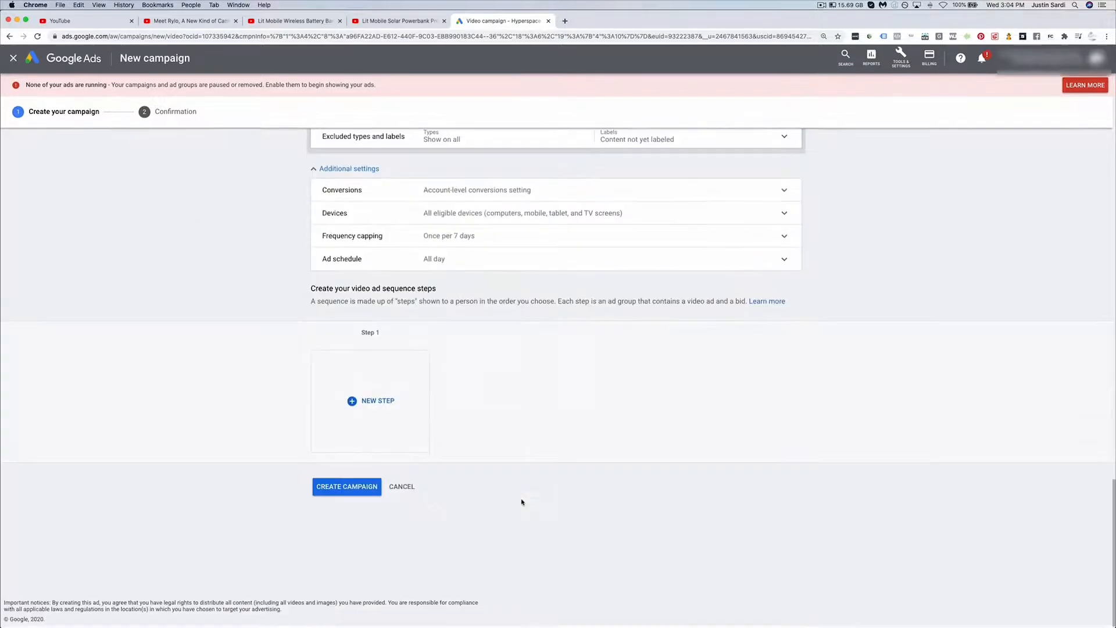
left_click(403, 491)
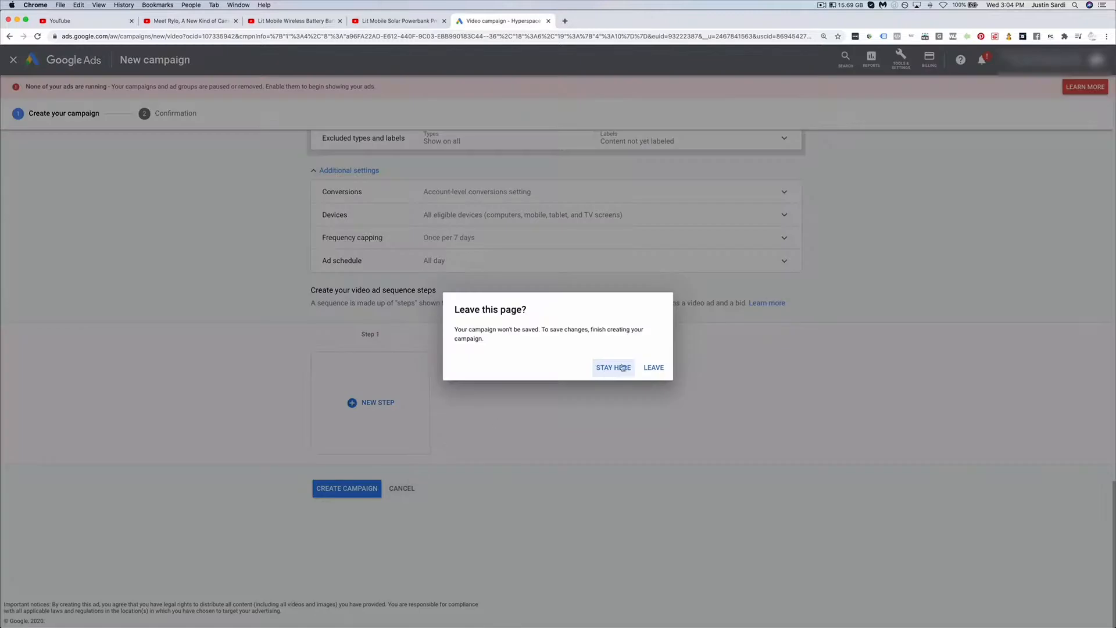
left_click(654, 372)
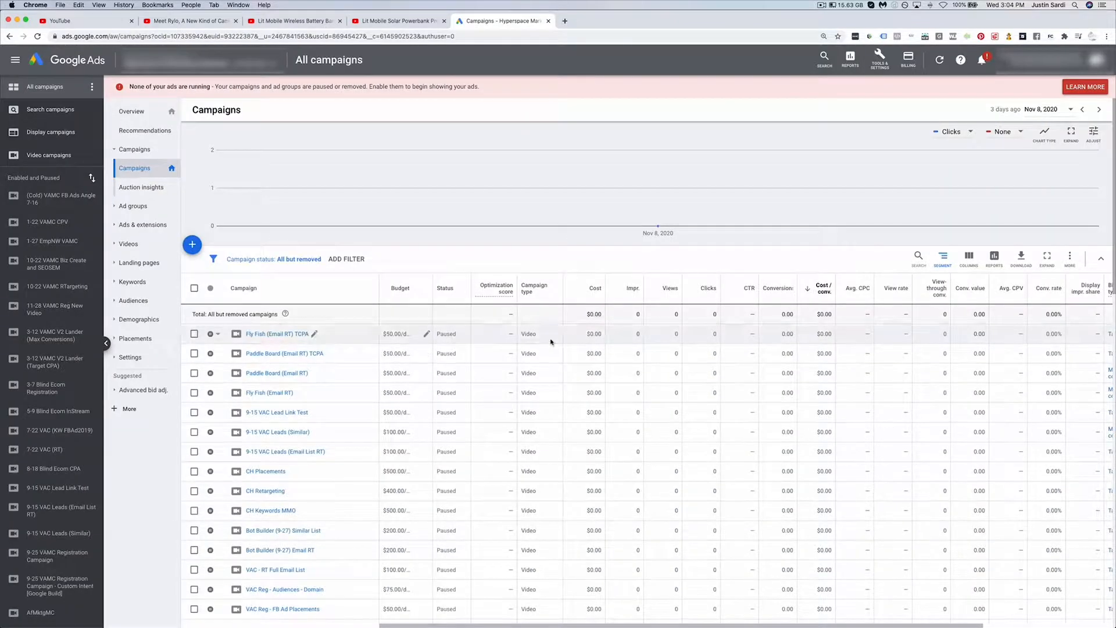
left_click(193, 244)
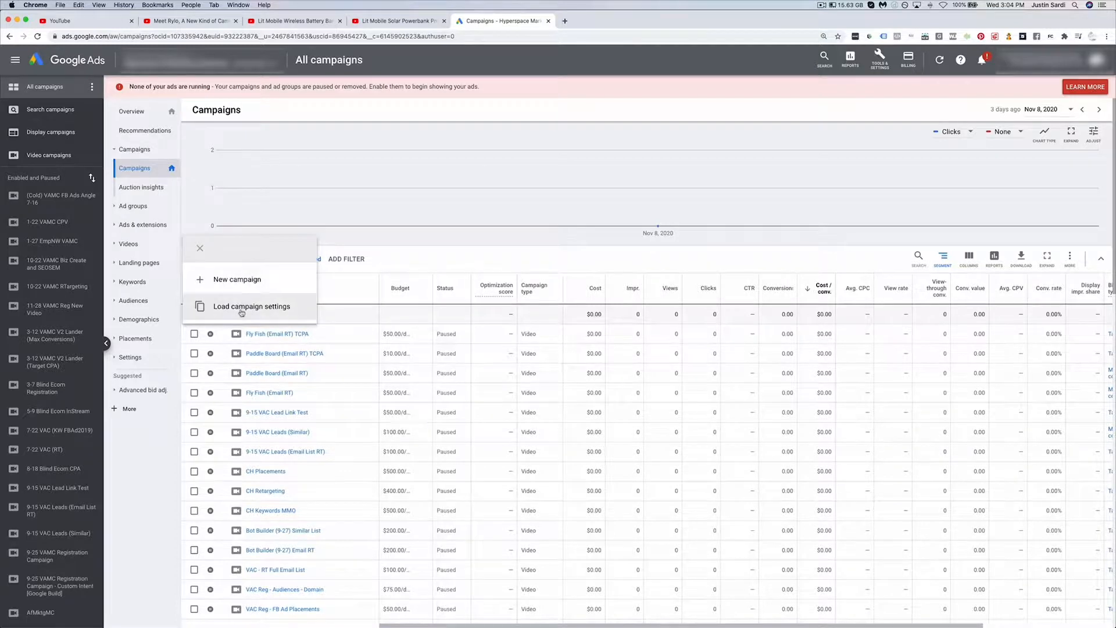
left_click(242, 309)
left_click(271, 256)
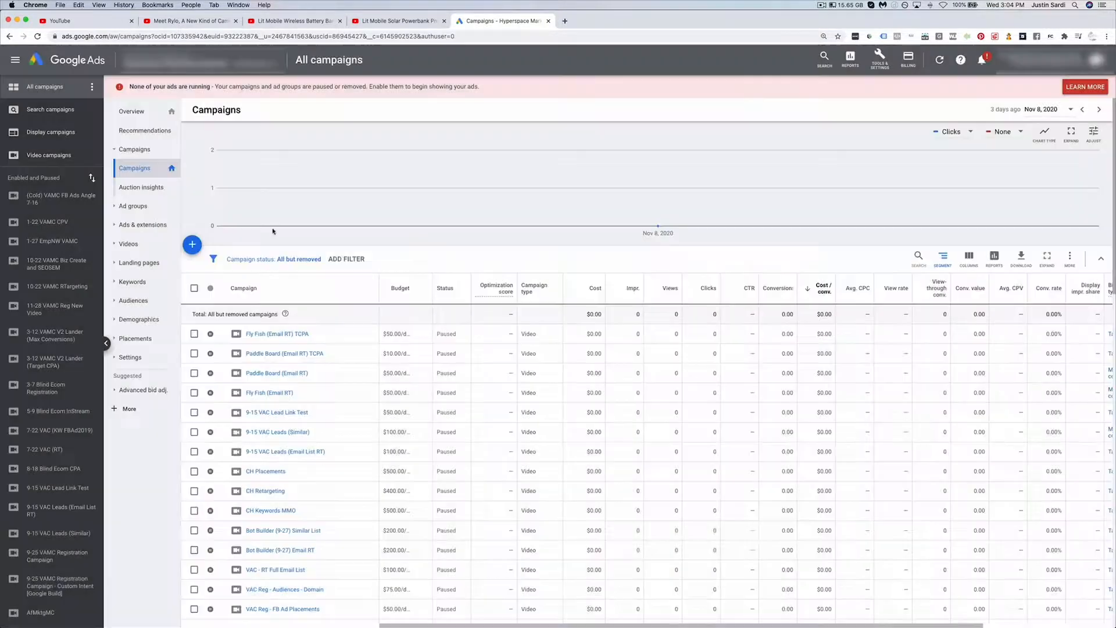
left_click(198, 248)
left_click(258, 279)
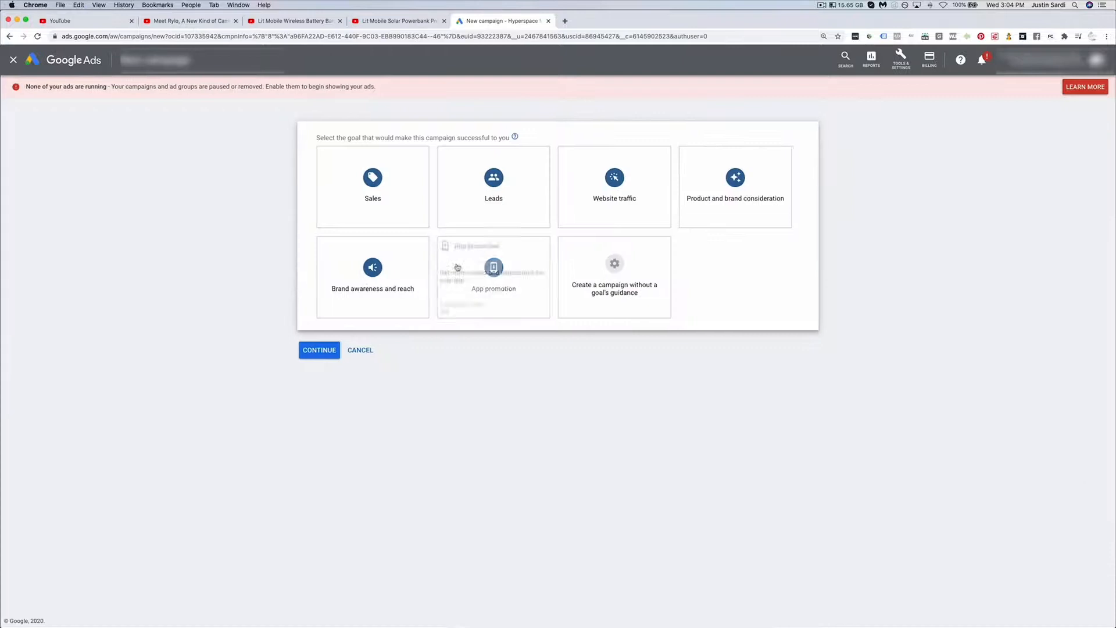
Set up the campaign without a goal's guidance, using the Video campaign type and Ad sequence subtype
left_click(615, 276)
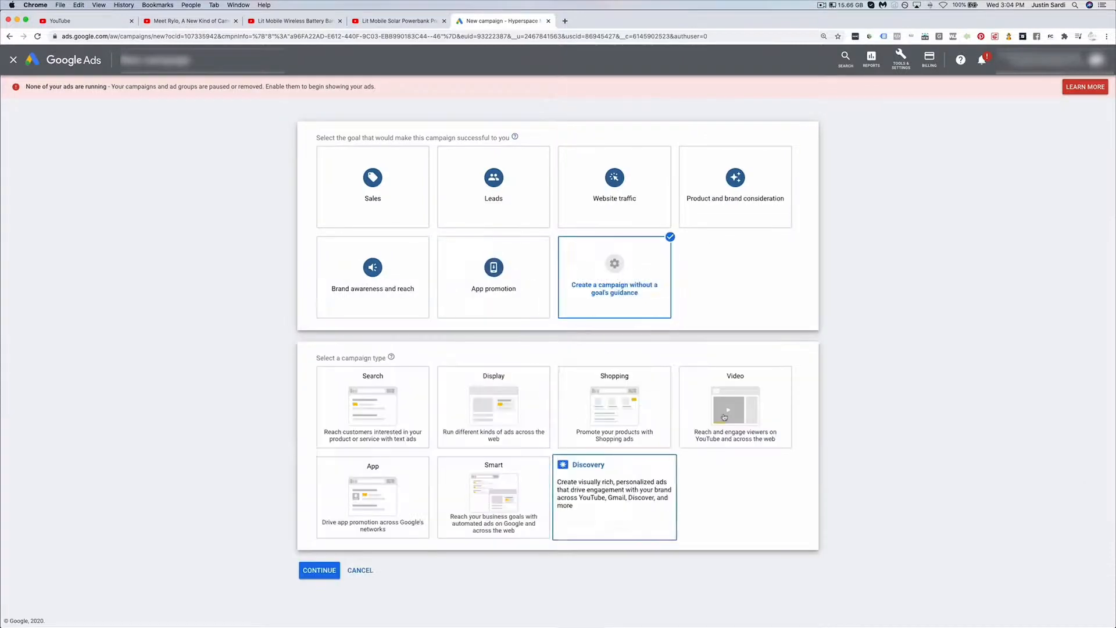
left_click(732, 401)
scroll(335, 465, "down", 3)
left_click(324, 441)
left_click(317, 574)
Review the new campaign's budget, location and language settings, and highlight the heading of the People targeting section
scroll(326, 309, "down", 3)
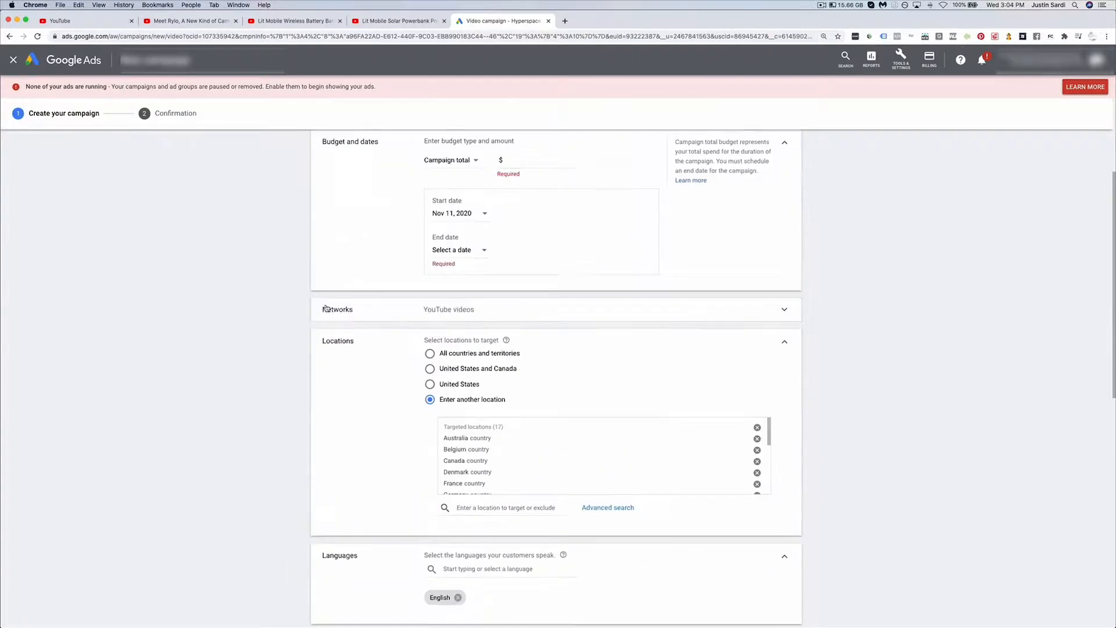
scroll(326, 309, "down", 6)
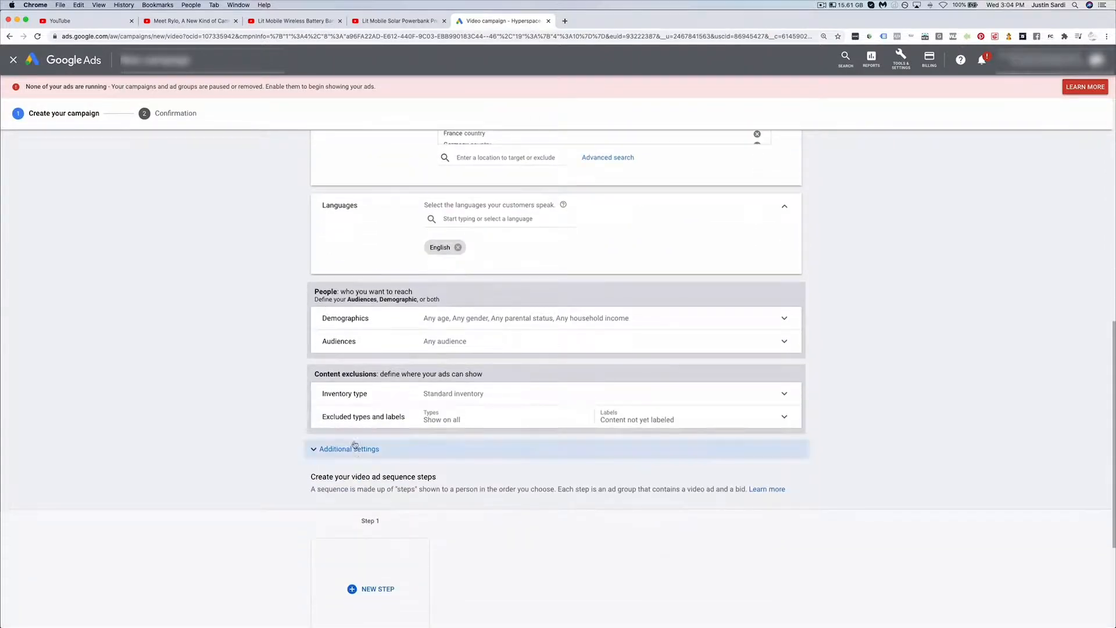
left_click_drag(314, 289, 463, 300)
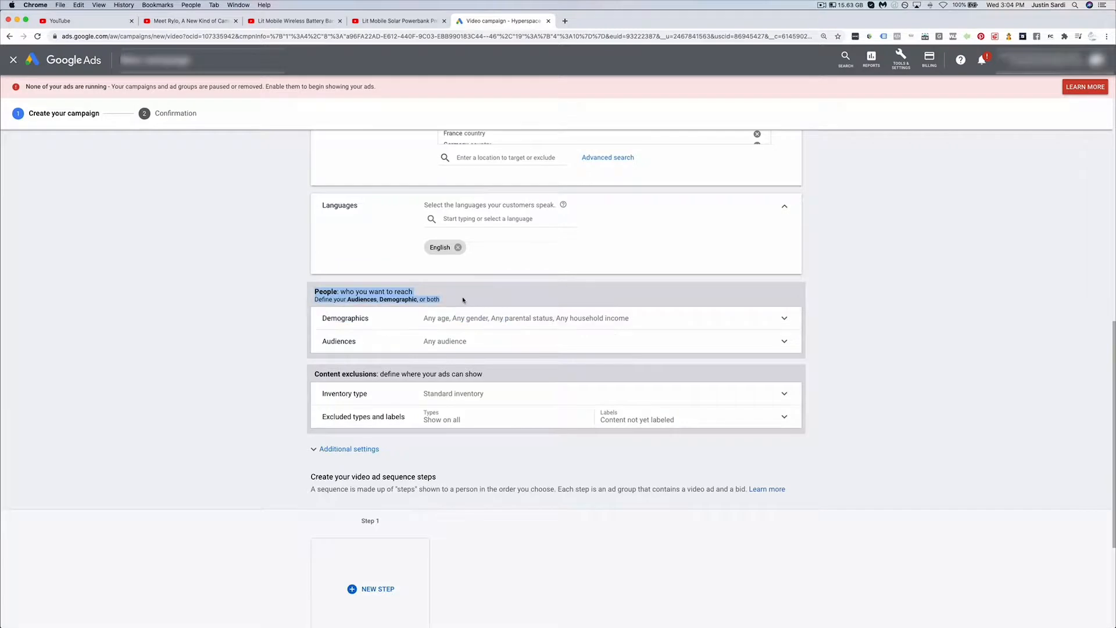